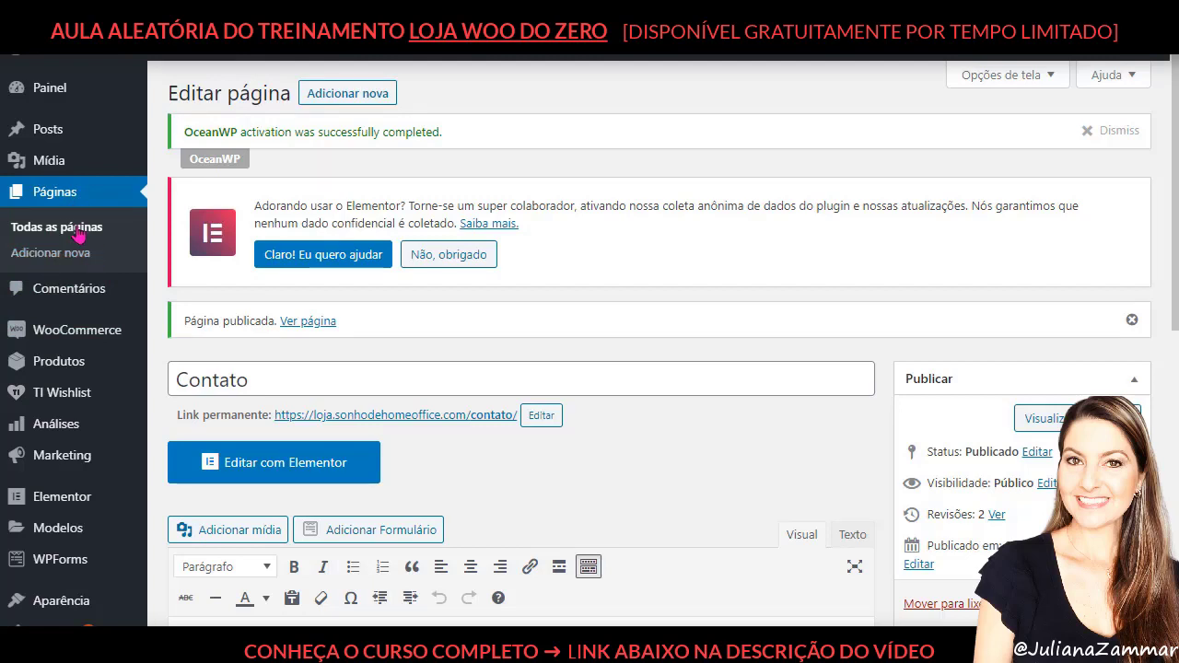
Step: Open the "Politica de Privacidade" draft for editing from the list of all pages
click(79, 232)
scroll(314, 299, down, 6)
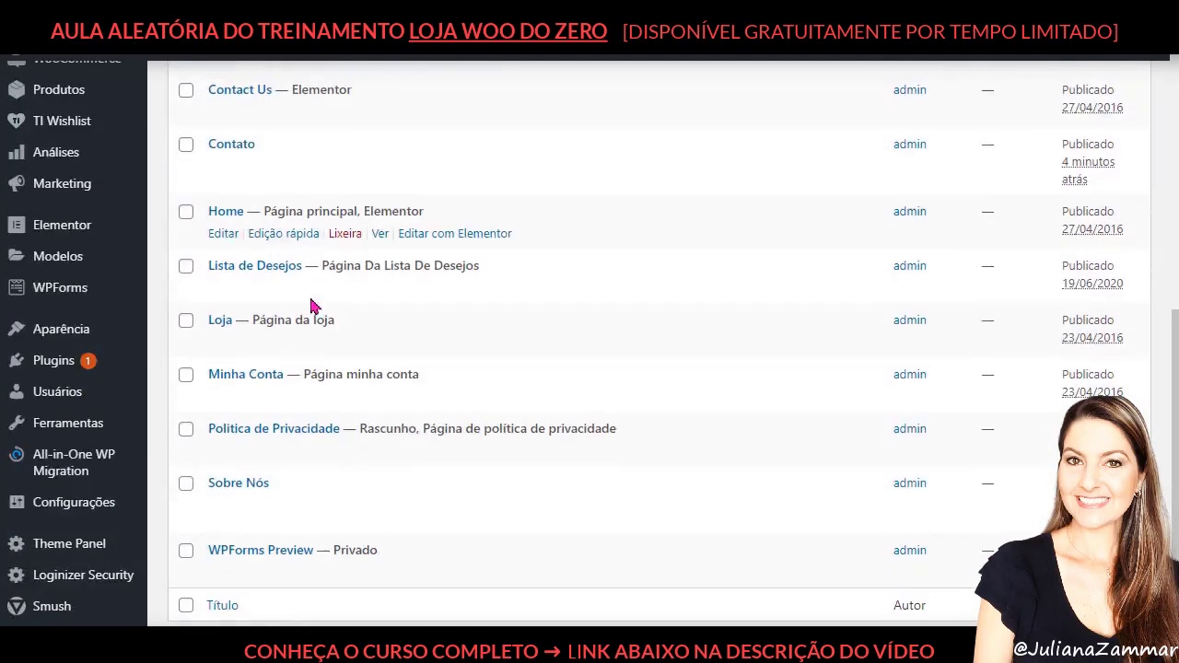
scroll(313, 307, down, 2)
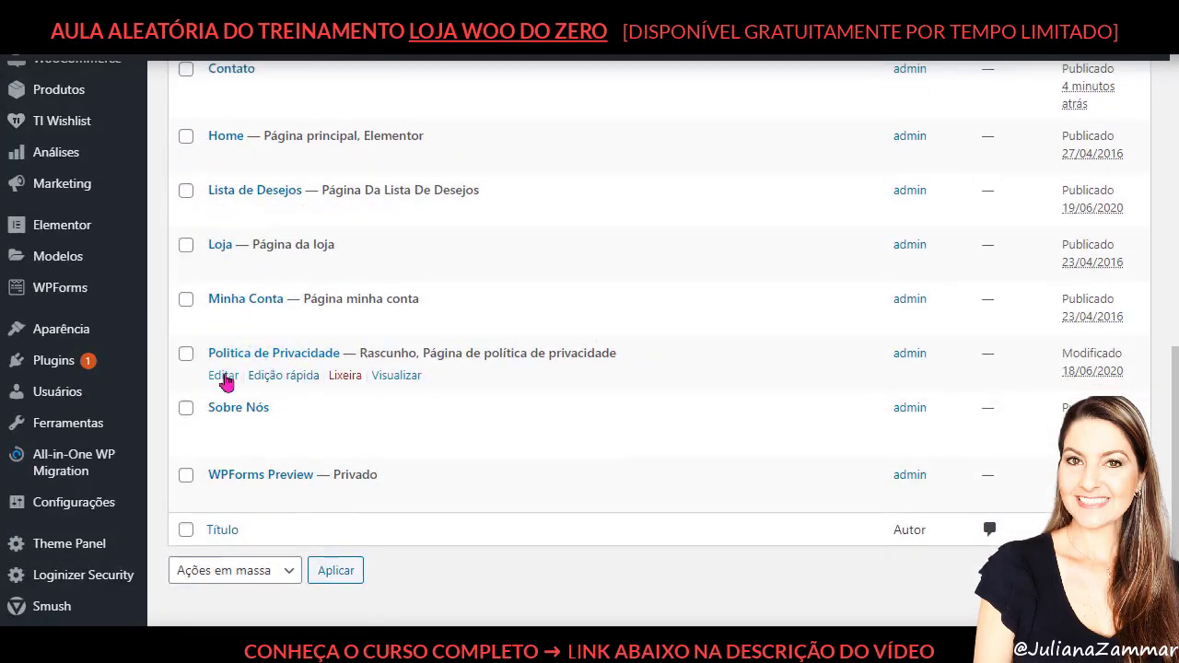
click(224, 377)
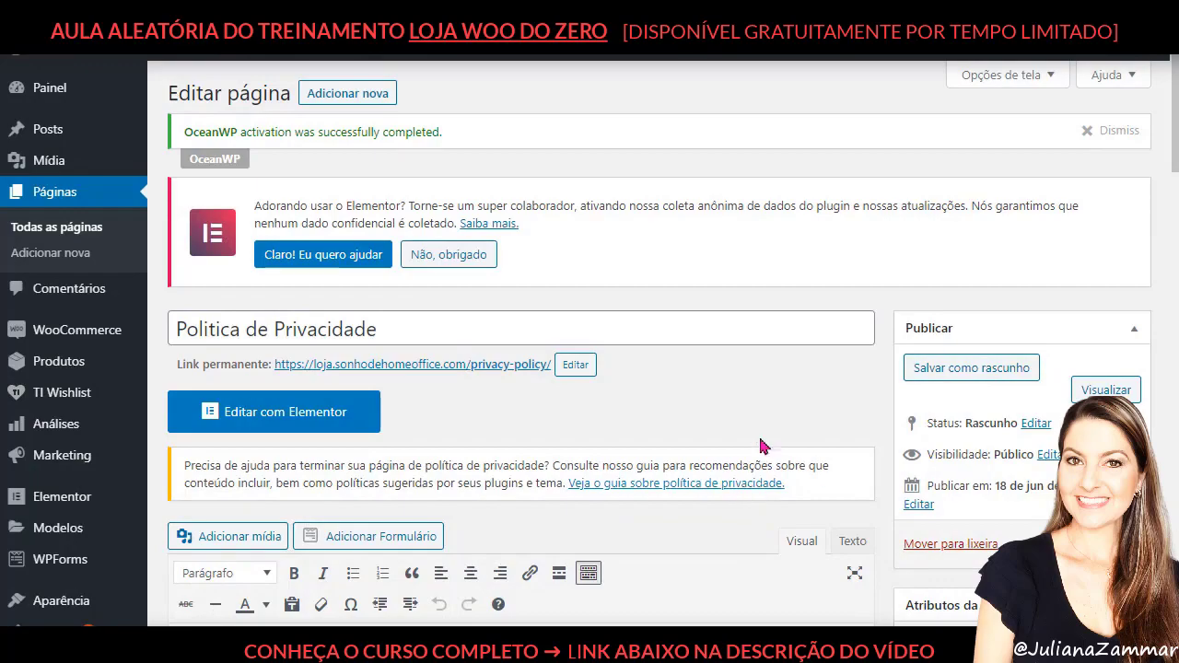
Step: Delete the entire English sample text from the page content and paste the prepared Portuguese privacy policy in its place
scroll(639, 322, down, 4)
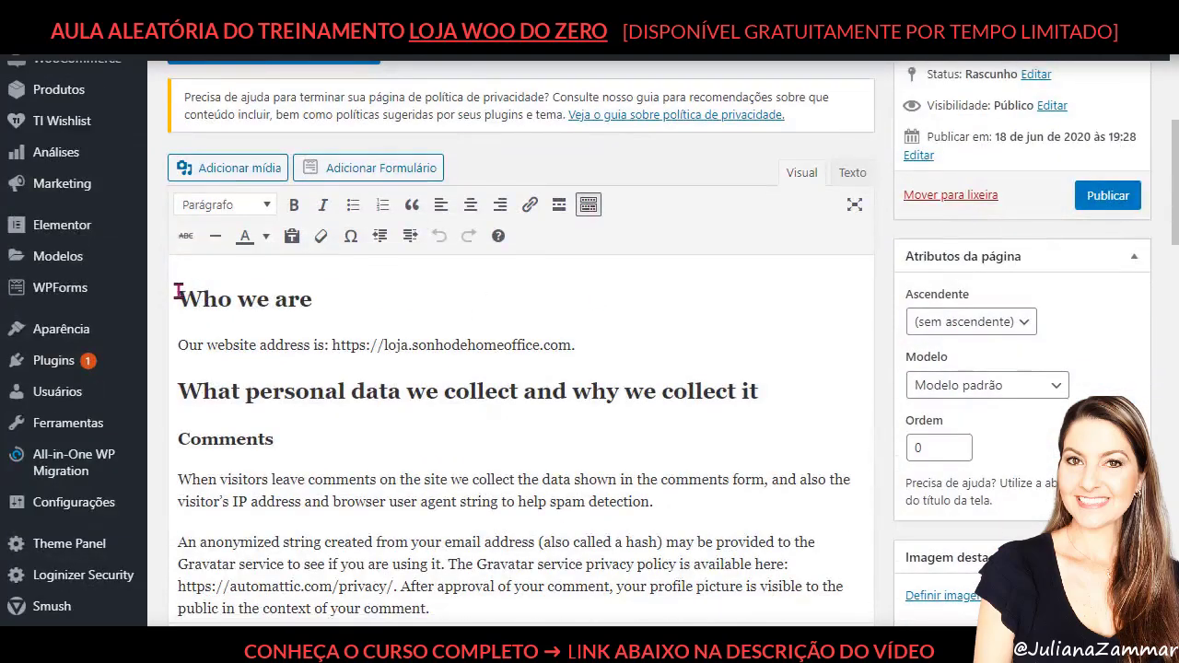
drag(180, 292, 673, 152)
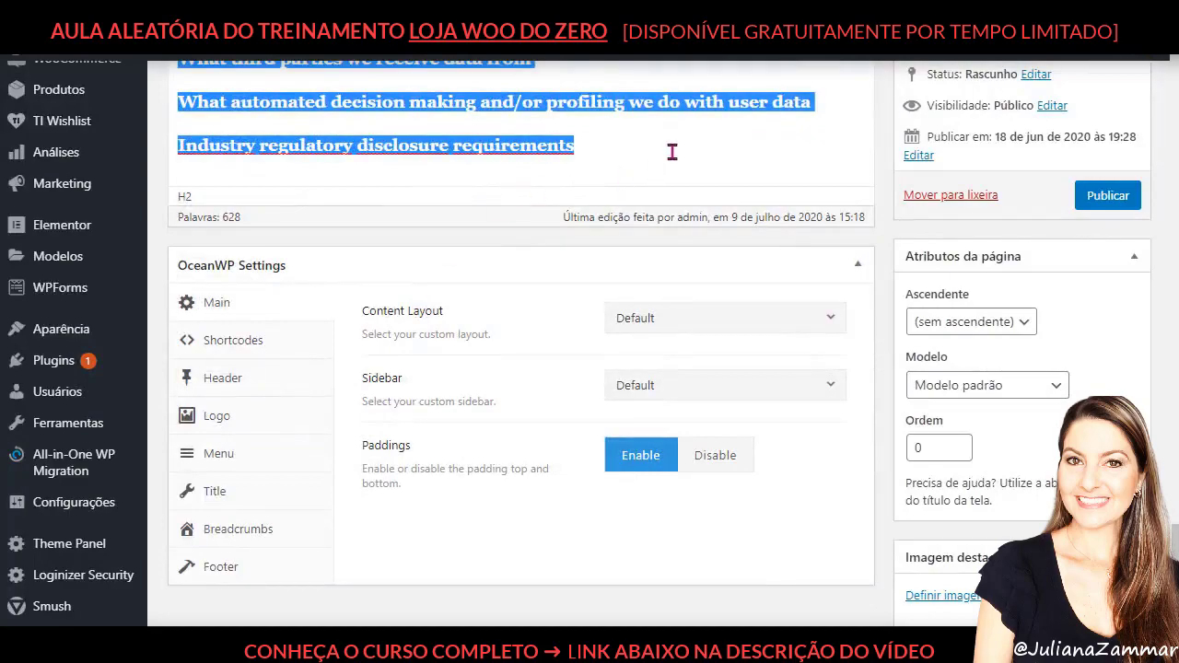
key(Delete)
scroll(486, 319, up, 3)
scroll(544, 322, down, 3)
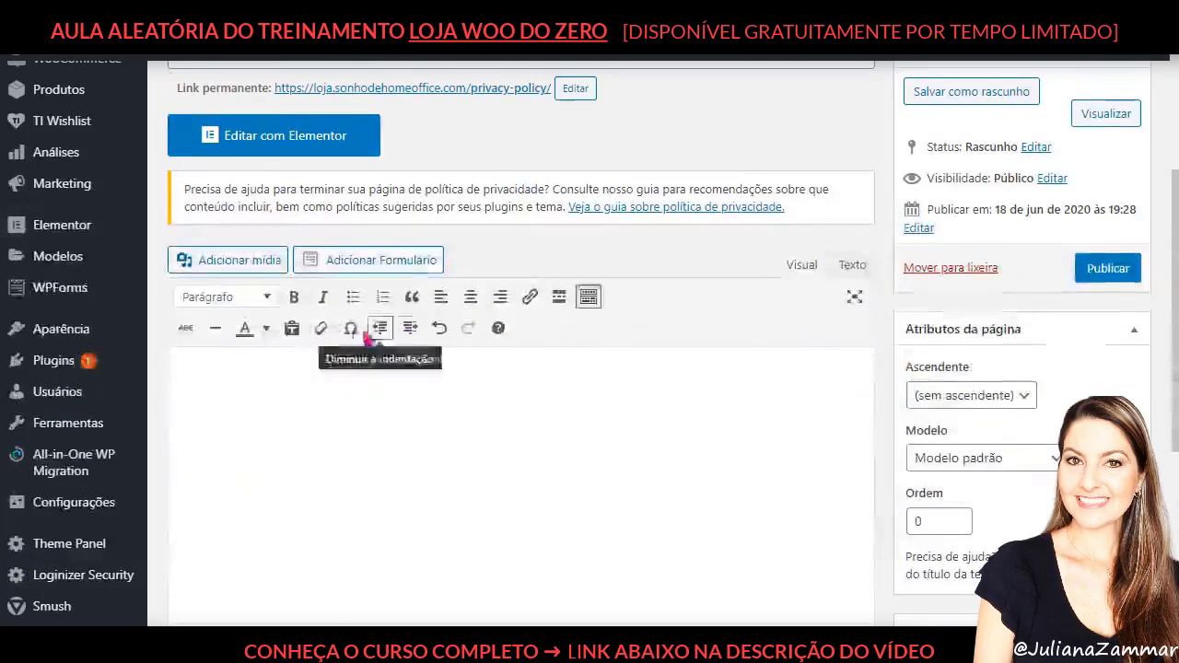
key(ctrl+v)
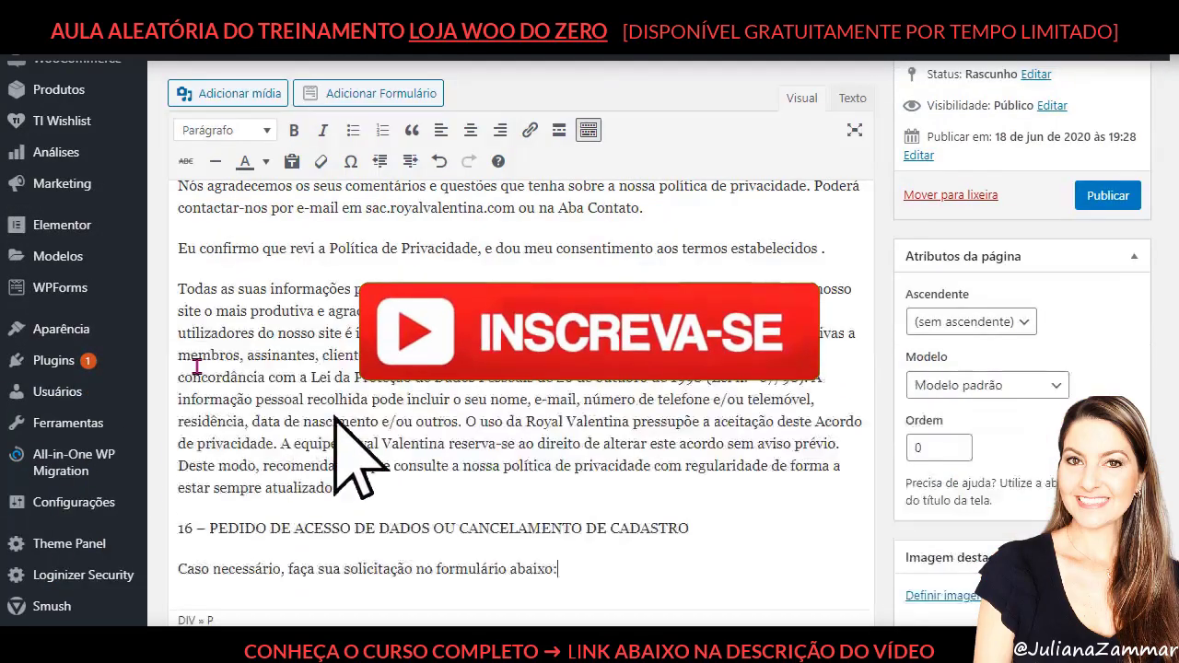
Step: Review the pasted privacy policy back to its beginning and check where the store name is mentioned
scroll(738, 373, up, 10)
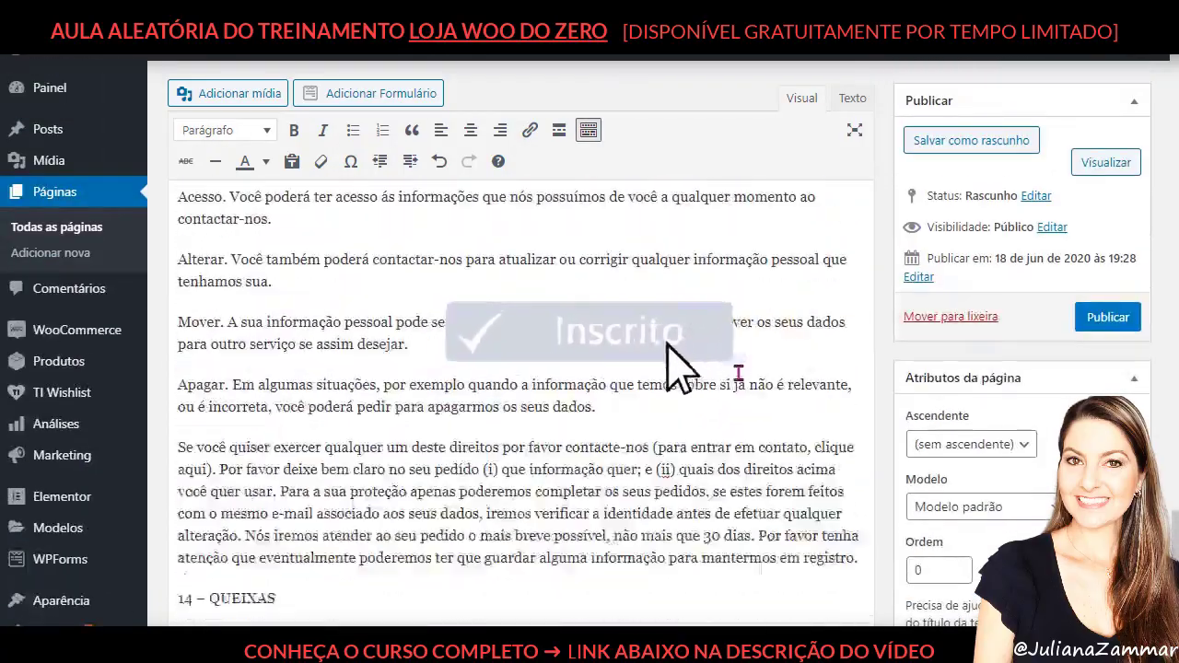
scroll(738, 373, up, 15)
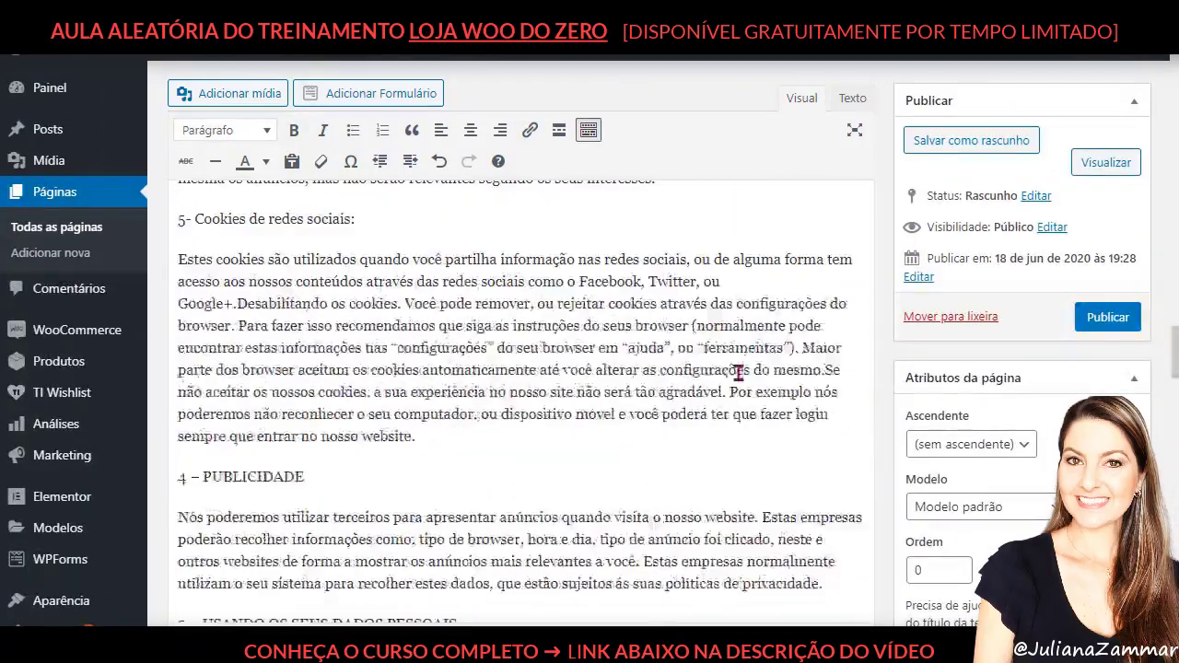
scroll(737, 373, up, 15)
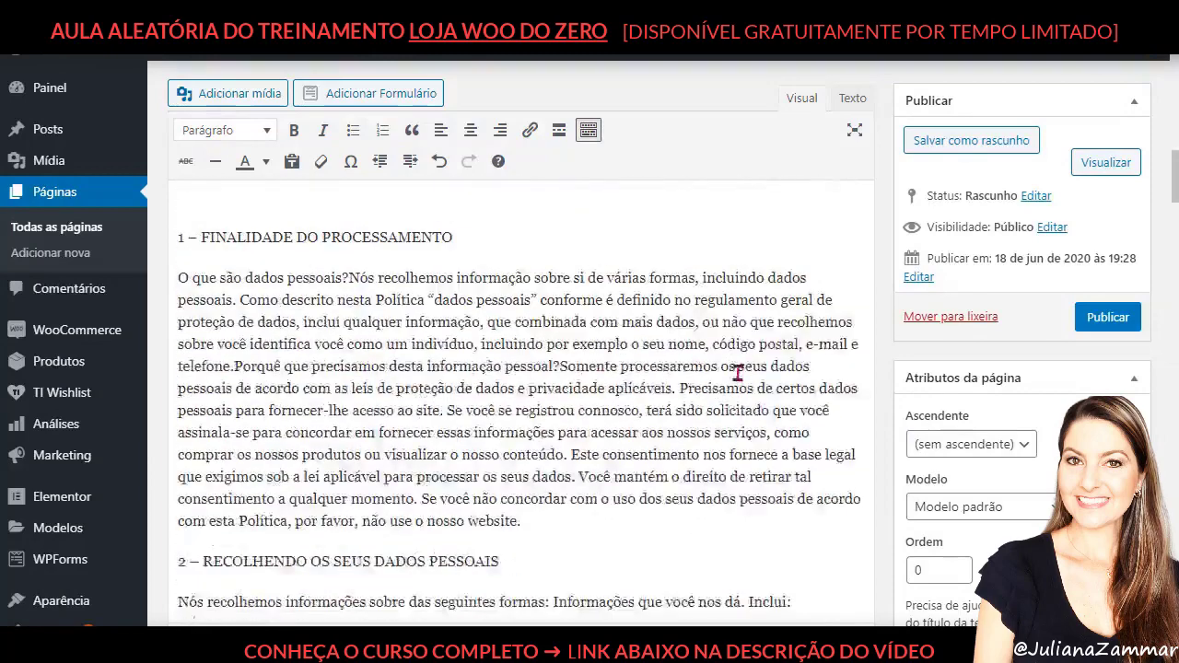
scroll(738, 373, up, 15)
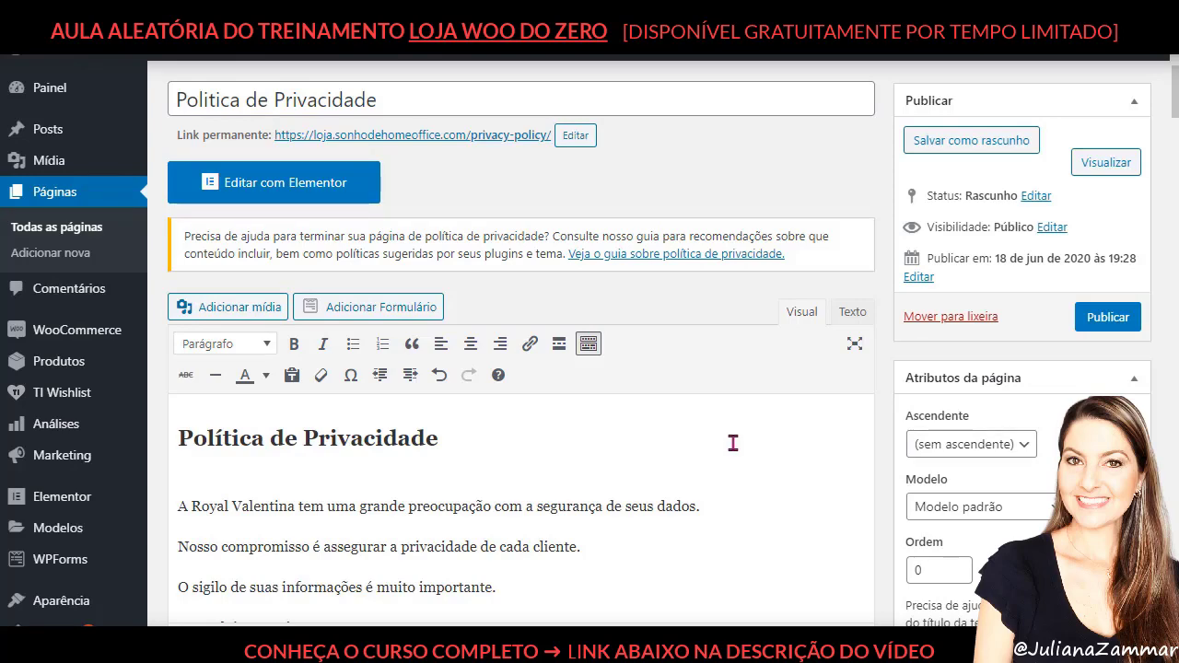
scroll(674, 421, down, 3)
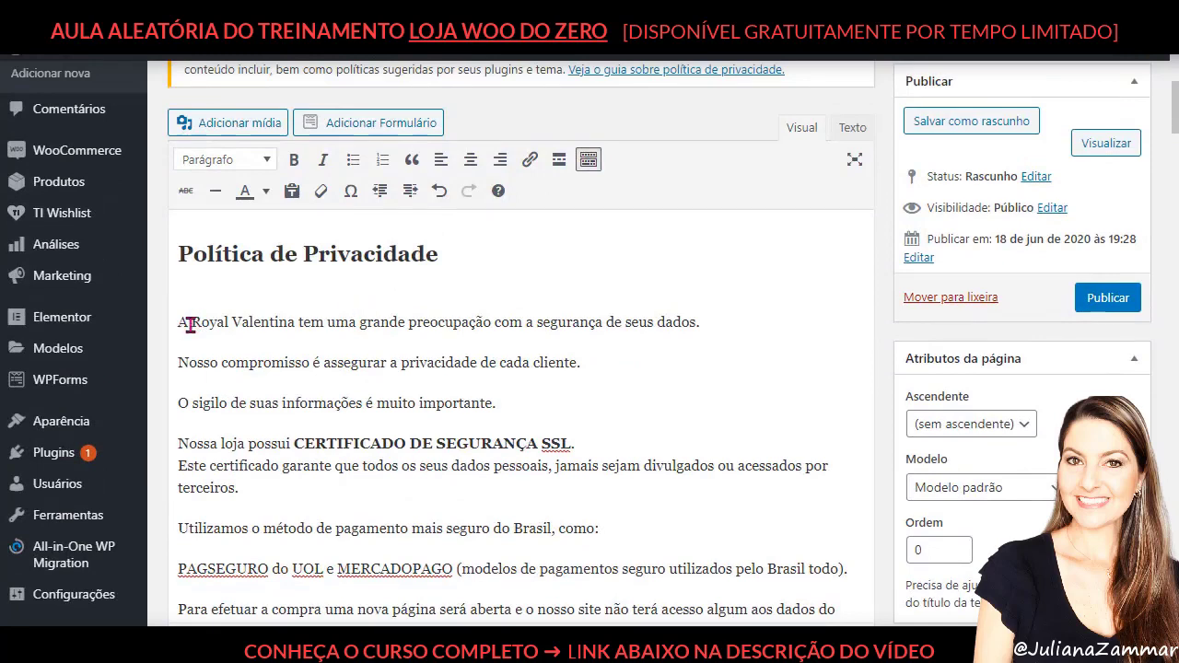
drag(190, 324, 297, 324)
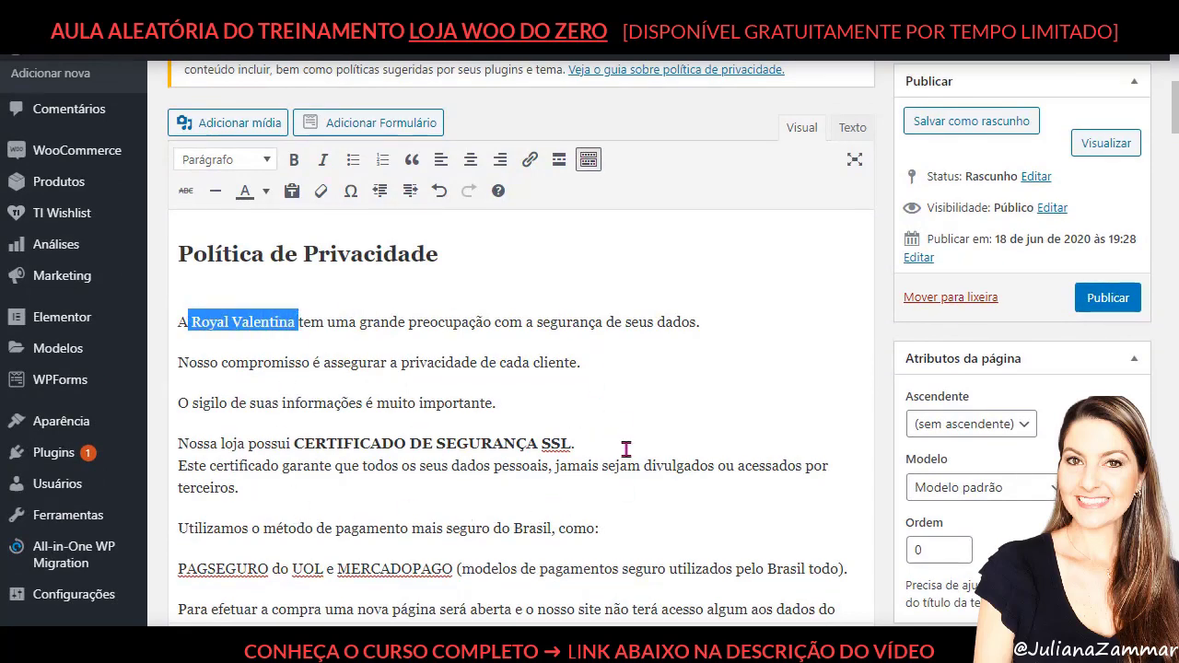
click(643, 423)
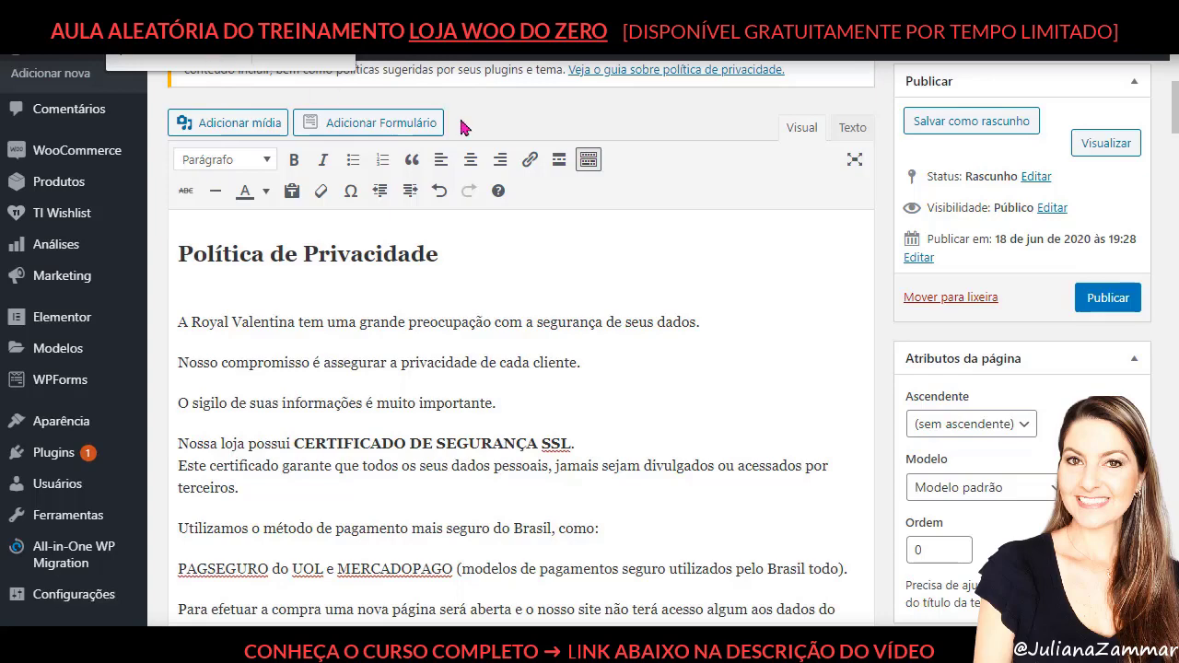
Step: Search the page for "Royal Valentina" and look through its occurrences in the policy text
text(Royal)
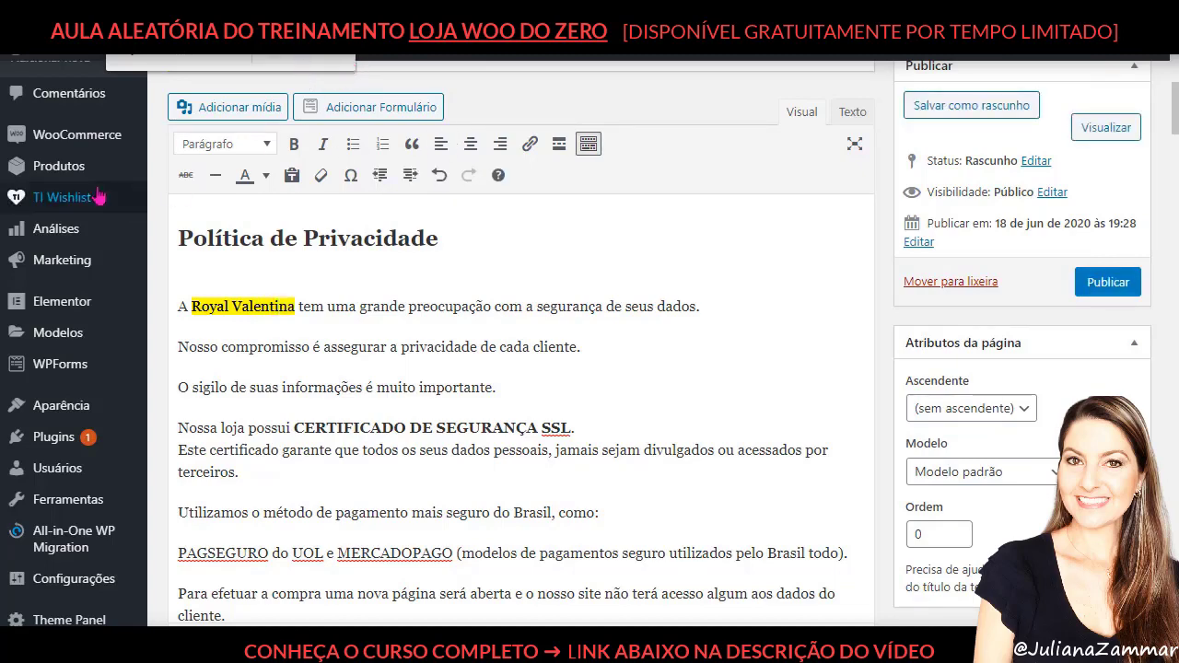
scroll(321, 264, down, 2)
scroll(332, 266, down, 3)
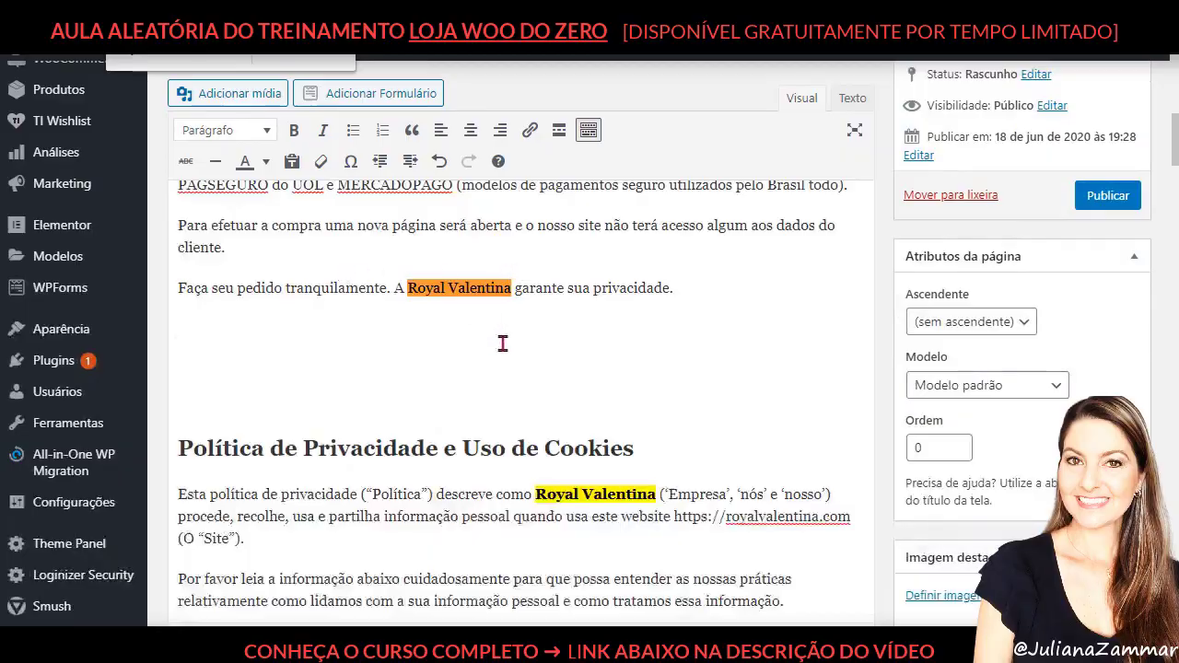
scroll(507, 350, down, 10)
scroll(521, 359, down, 15)
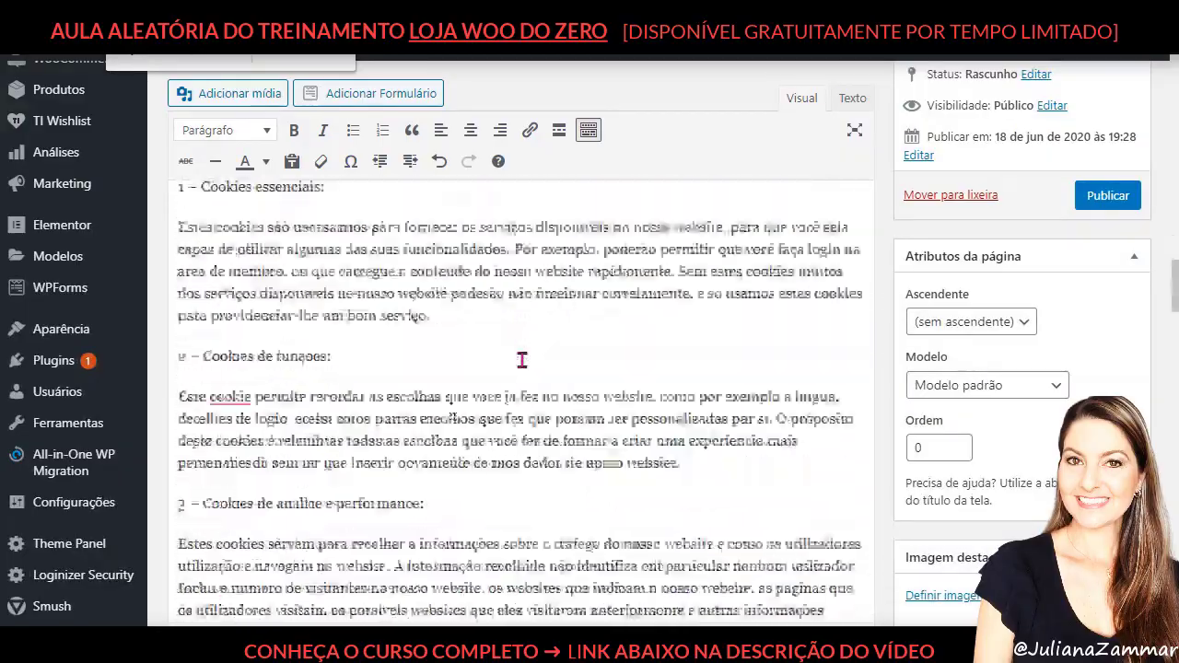
scroll(516, 350, up, 10)
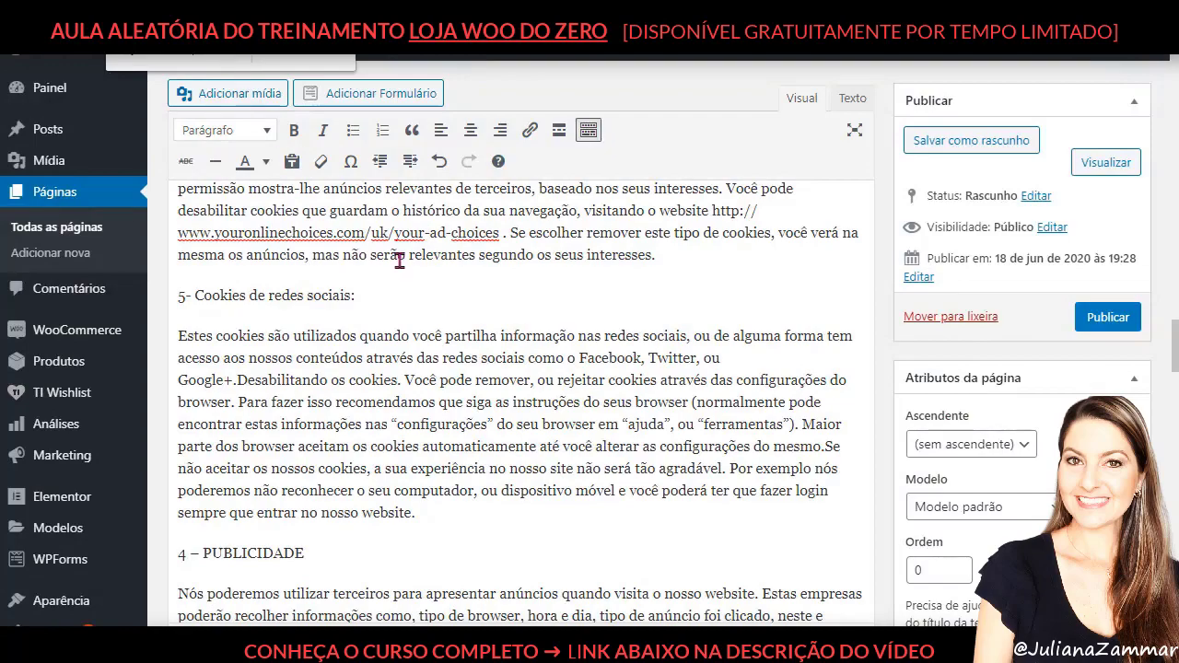
scroll(400, 260, up, 20)
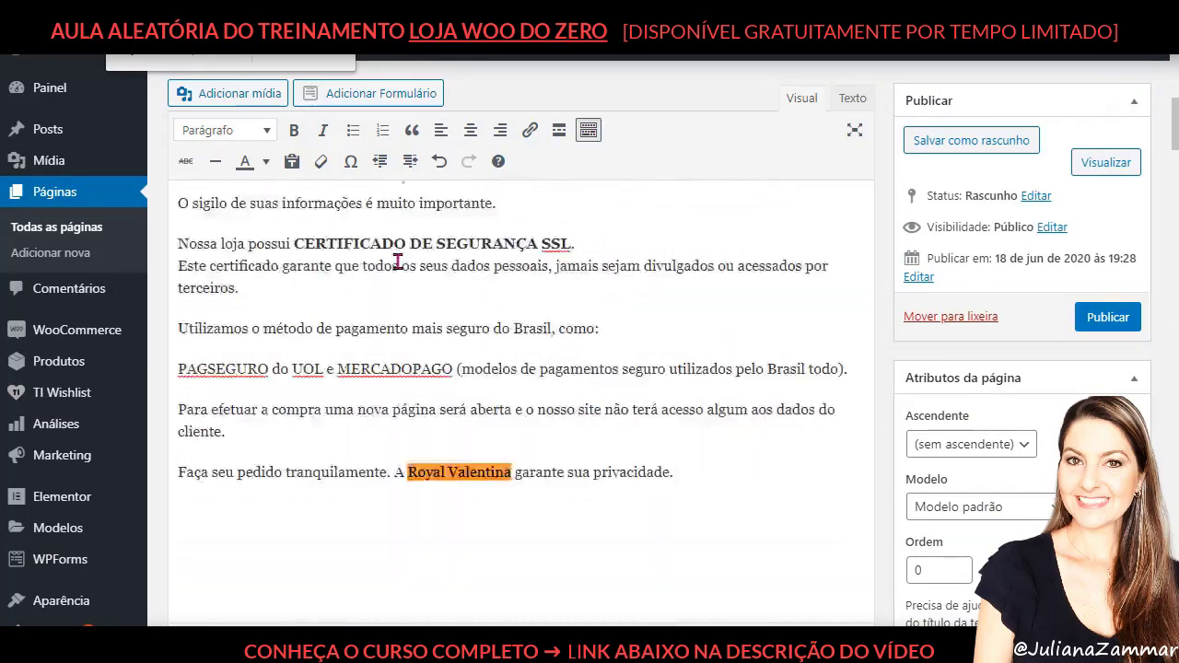
scroll(398, 262, up, 5)
scroll(395, 261, down, 3)
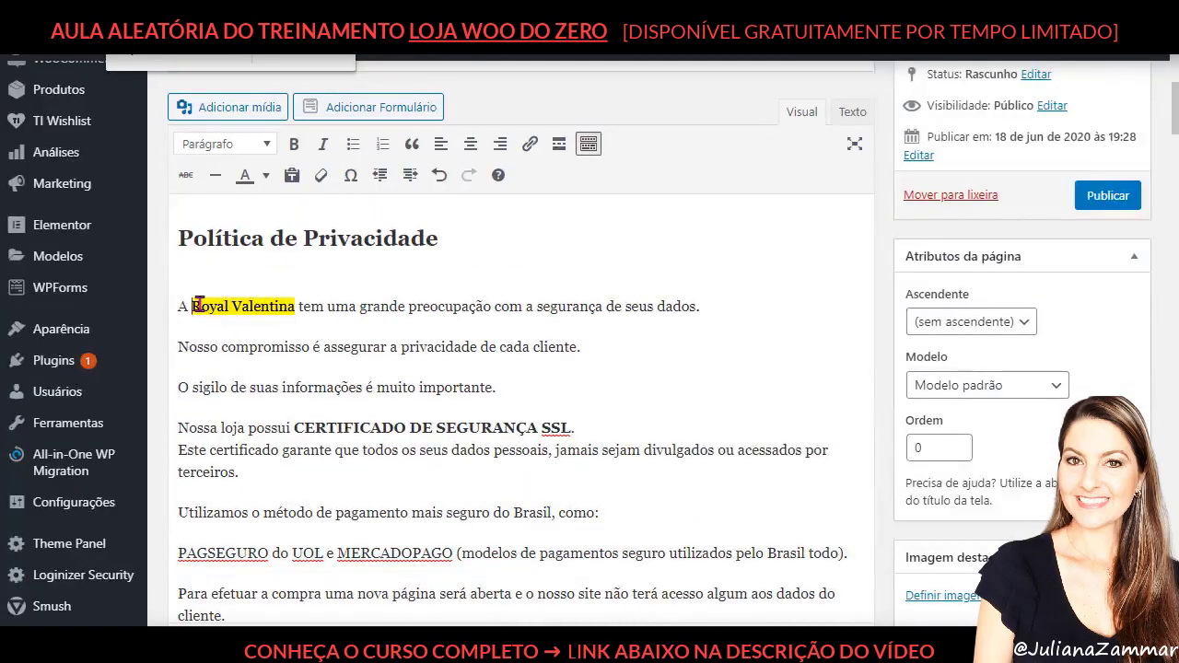
Step: Replace "Royal Valentina" in the policy's first sentence with "Loja Sonho de Home Office"
drag(192, 306, 296, 306)
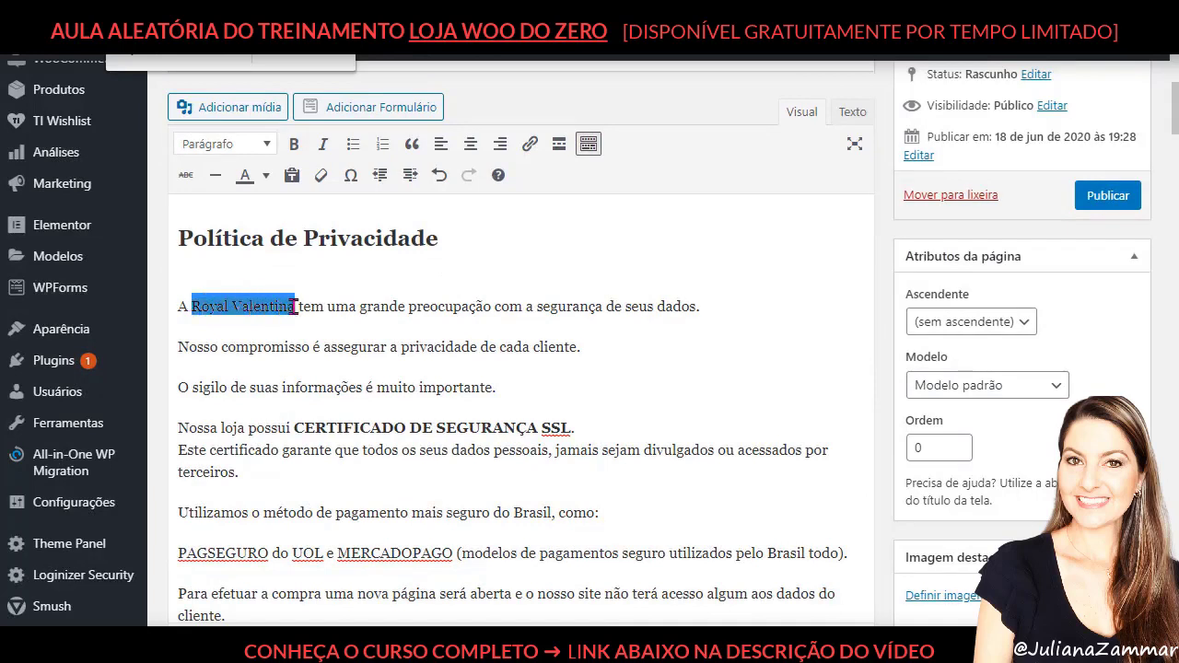
text(Sonho de)
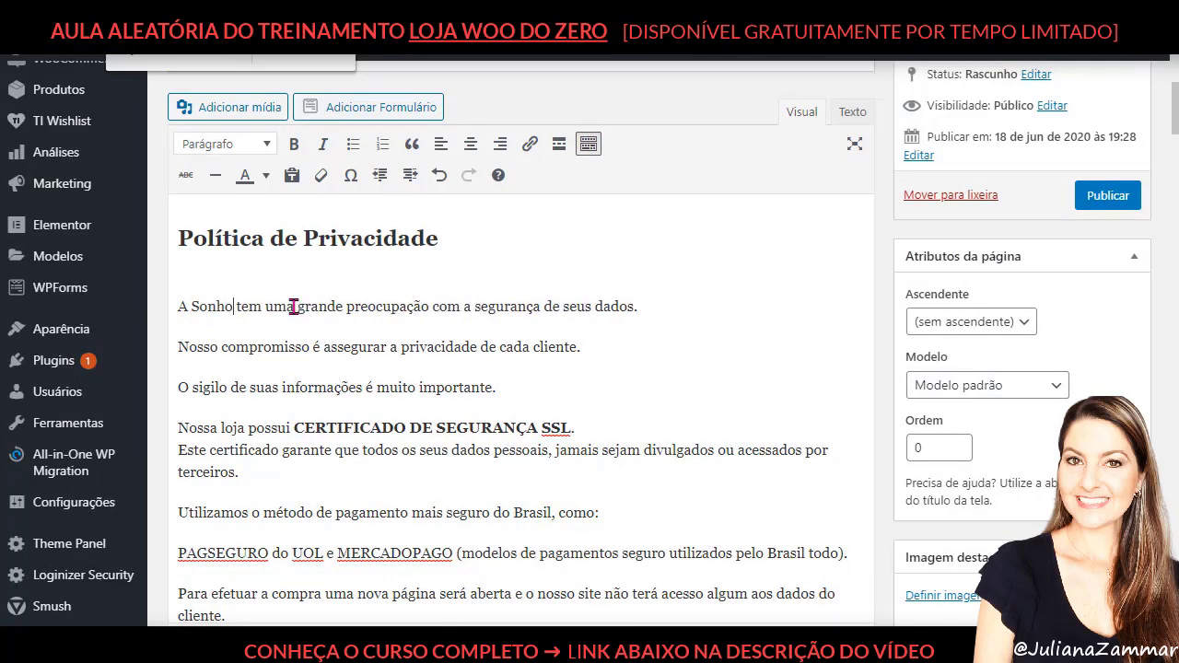
text( Home Off)
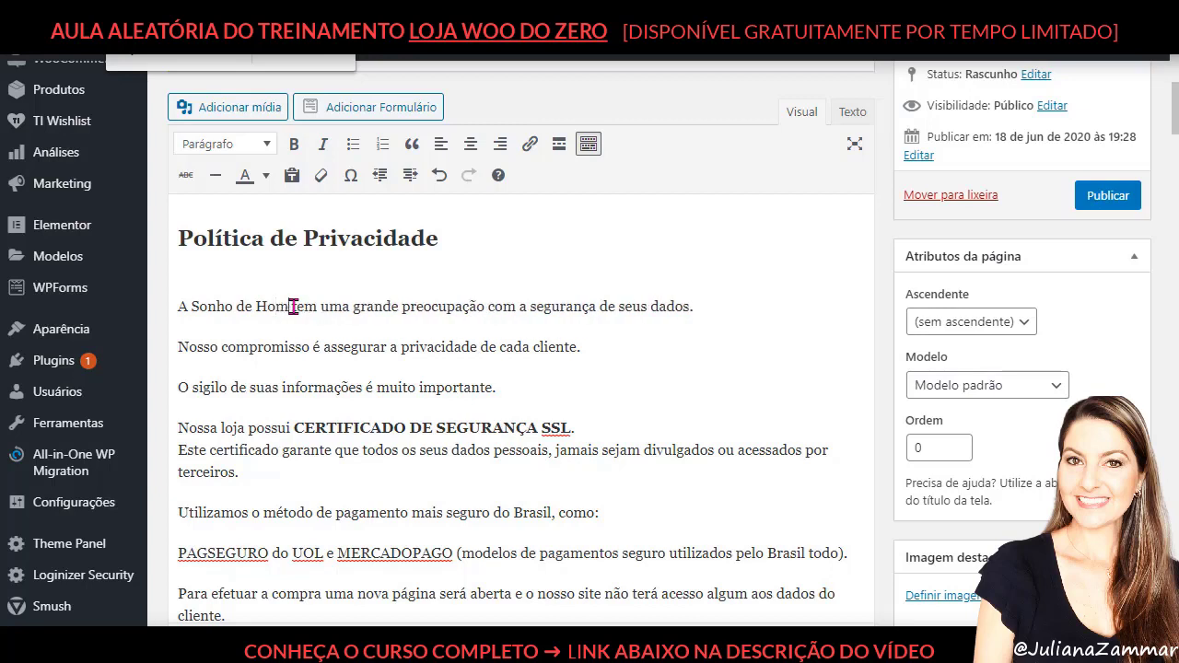
text(ice)
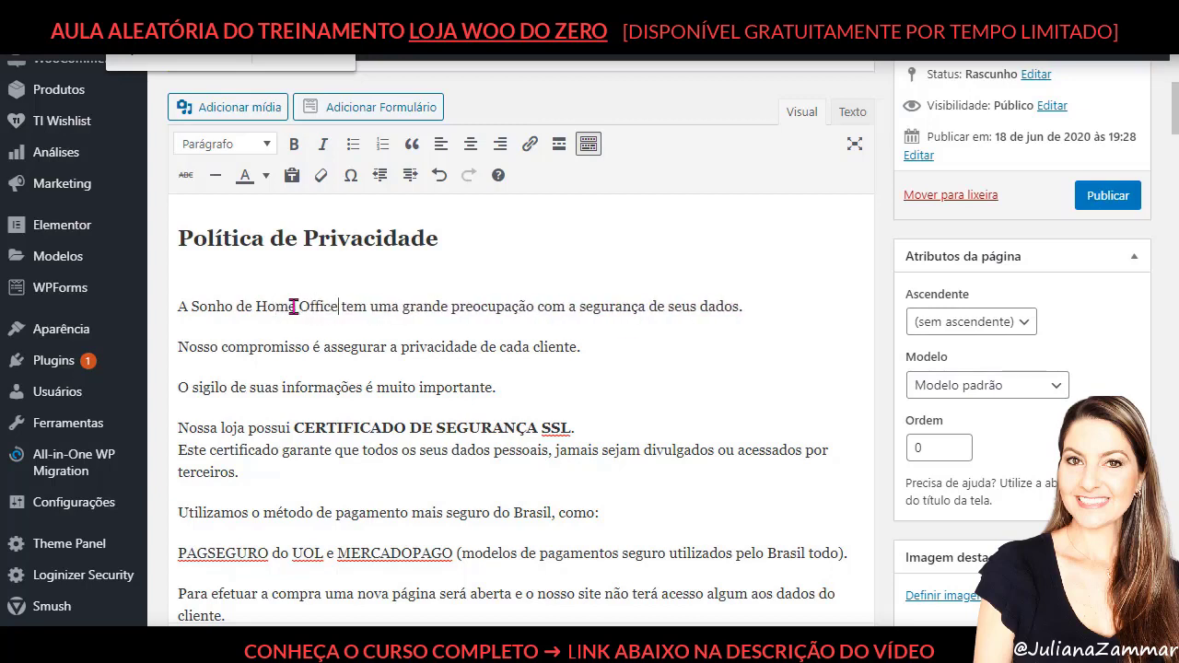
click(192, 310)
text(Loja)
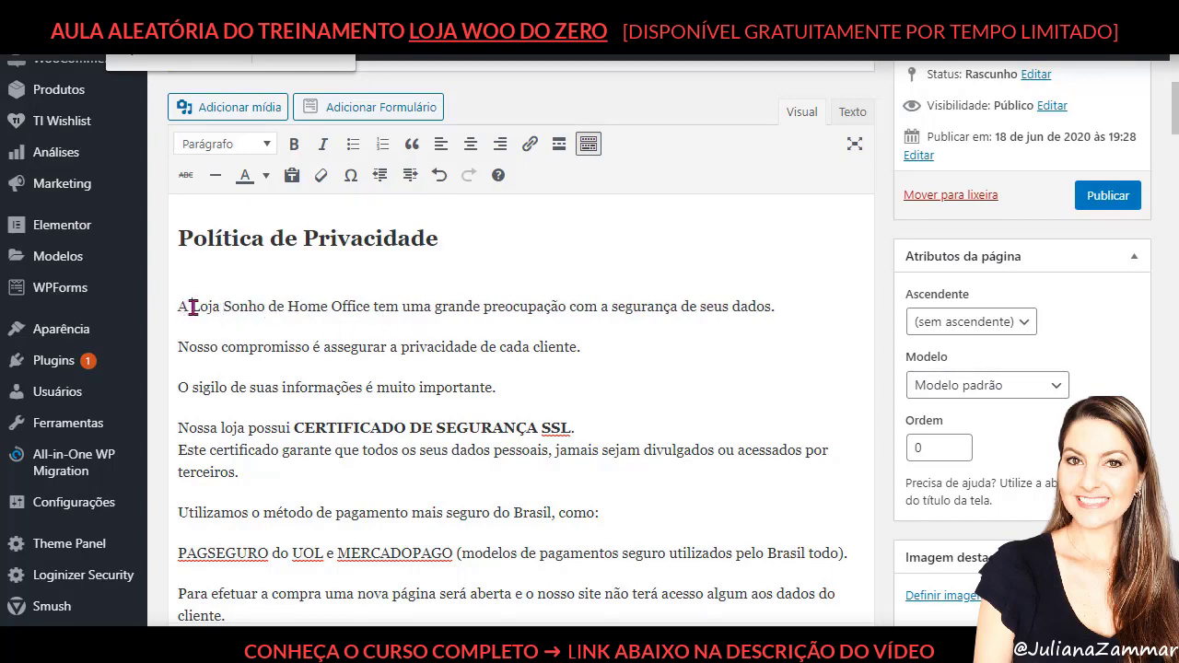
Step: Copy "Loja Sonho de Home Office" over "Royal Valentina" in the "Faça seu pedido tranquilamente" line and the opening sentence of the cookies section
drag(193, 309, 367, 309)
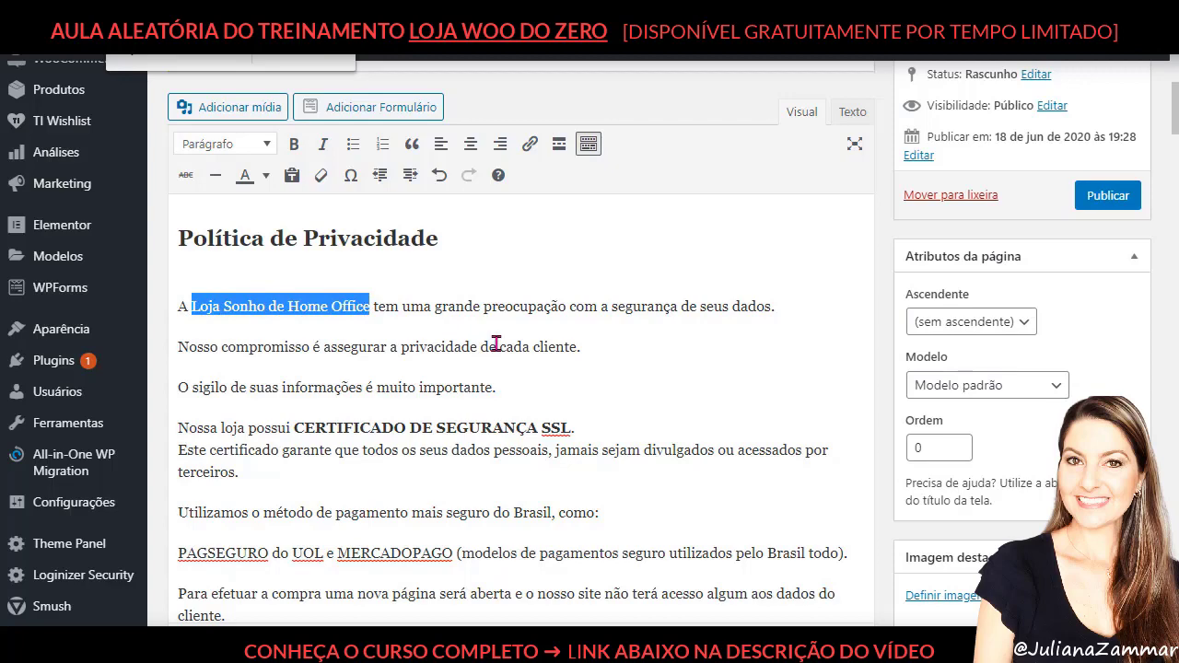
click(289, 58)
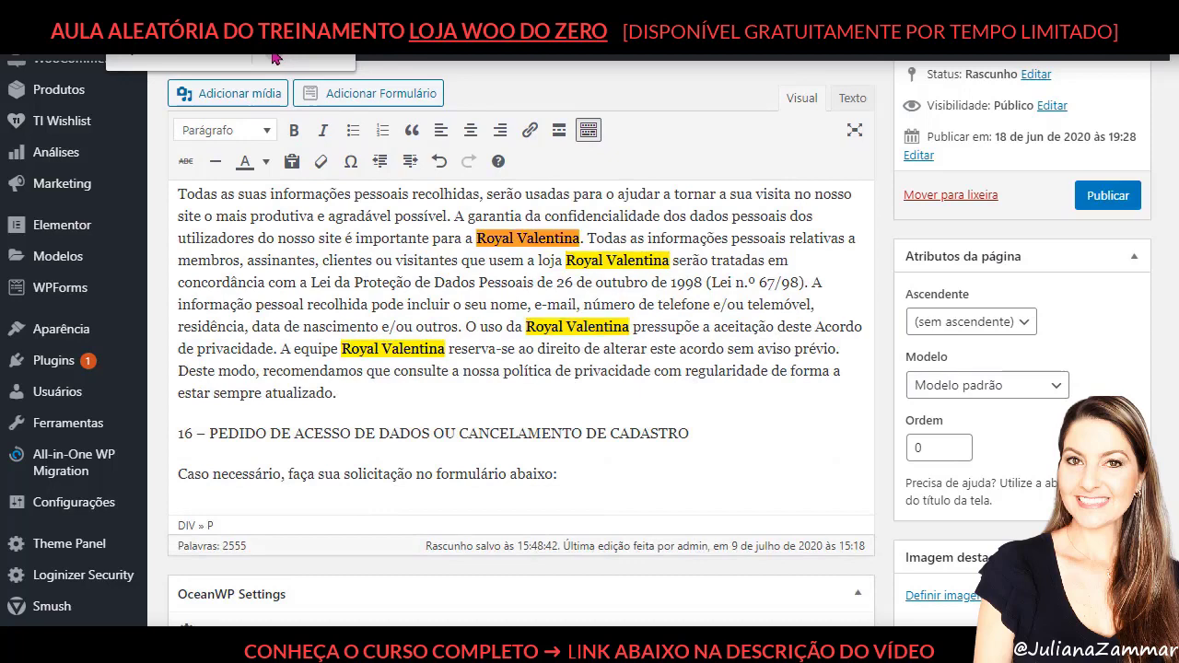
click(274, 57)
click(275, 57)
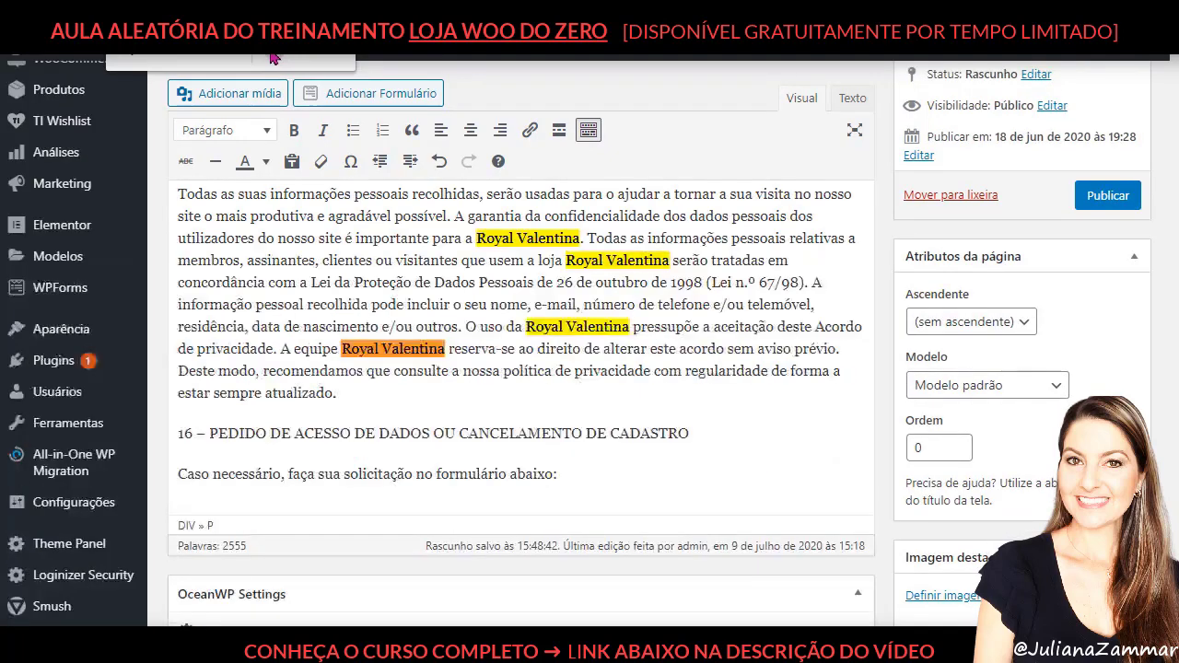
click(306, 56)
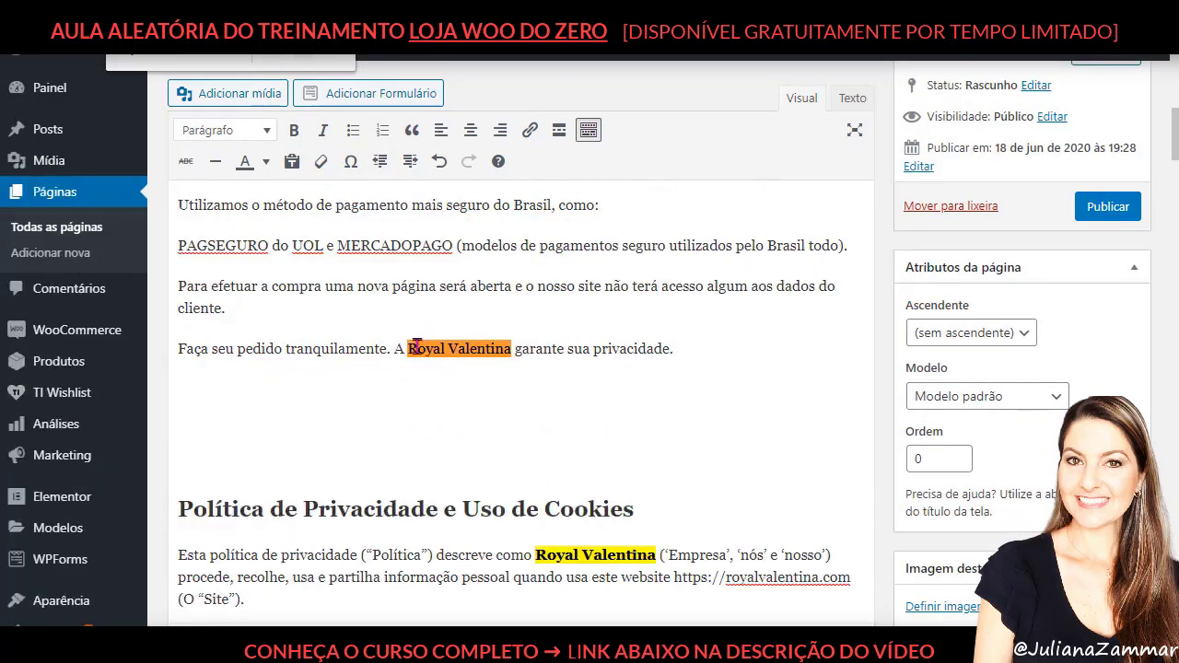
drag(410, 350, 506, 348)
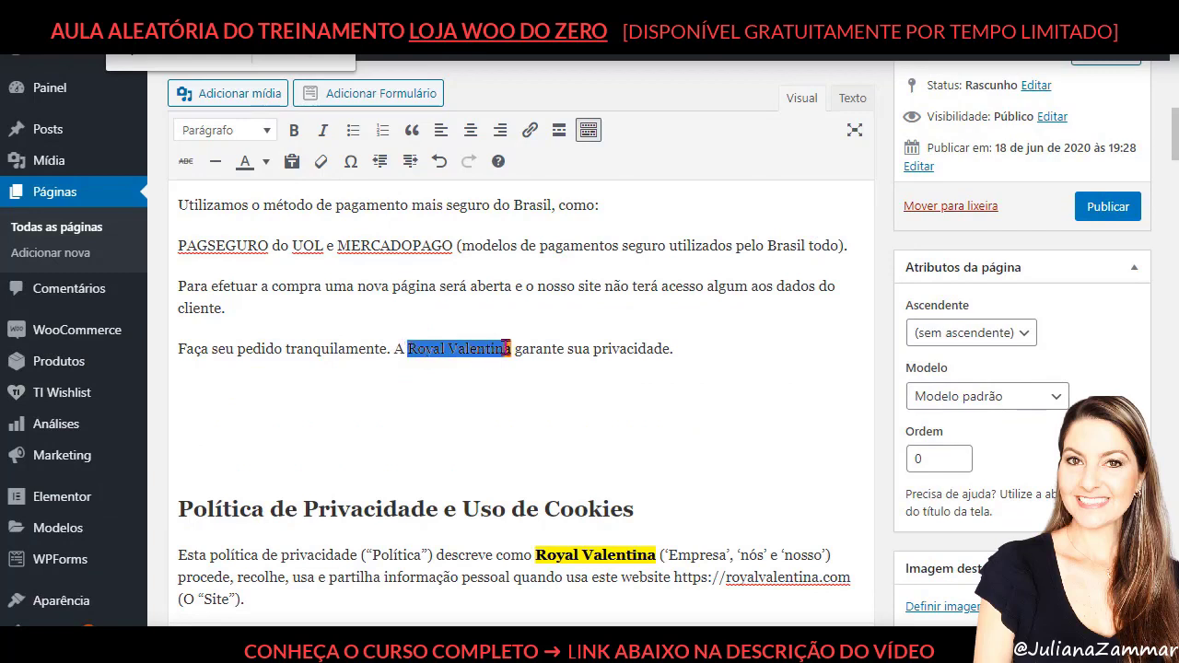
text(Loja Sonho de Home Office)
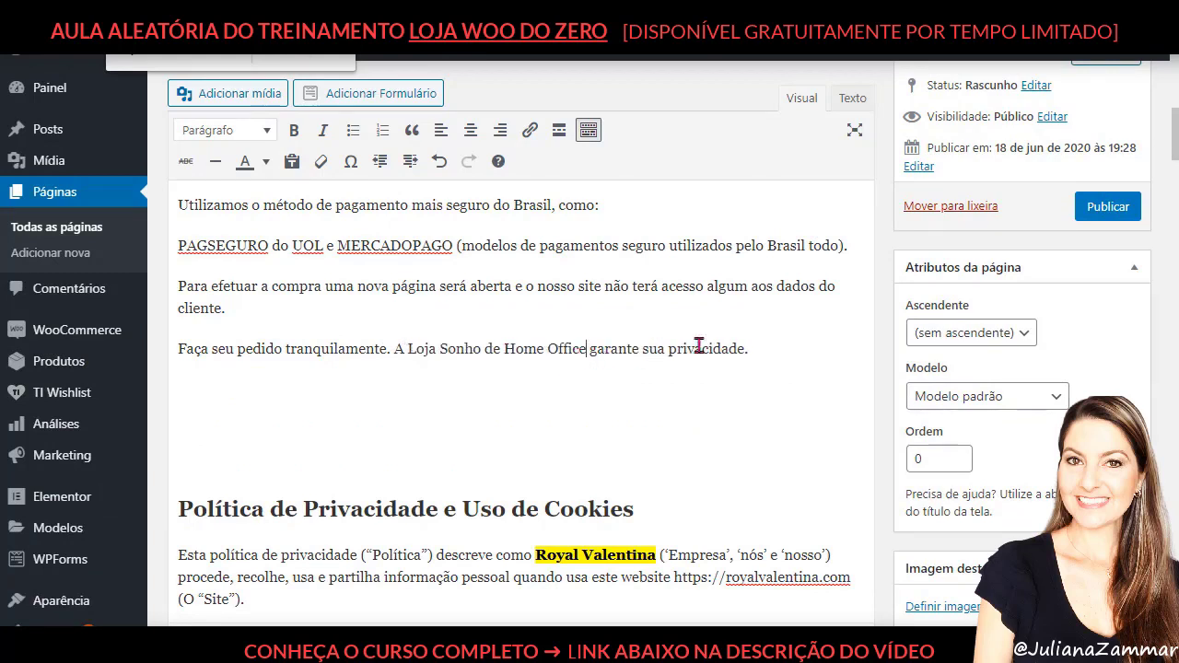
drag(535, 556, 660, 556)
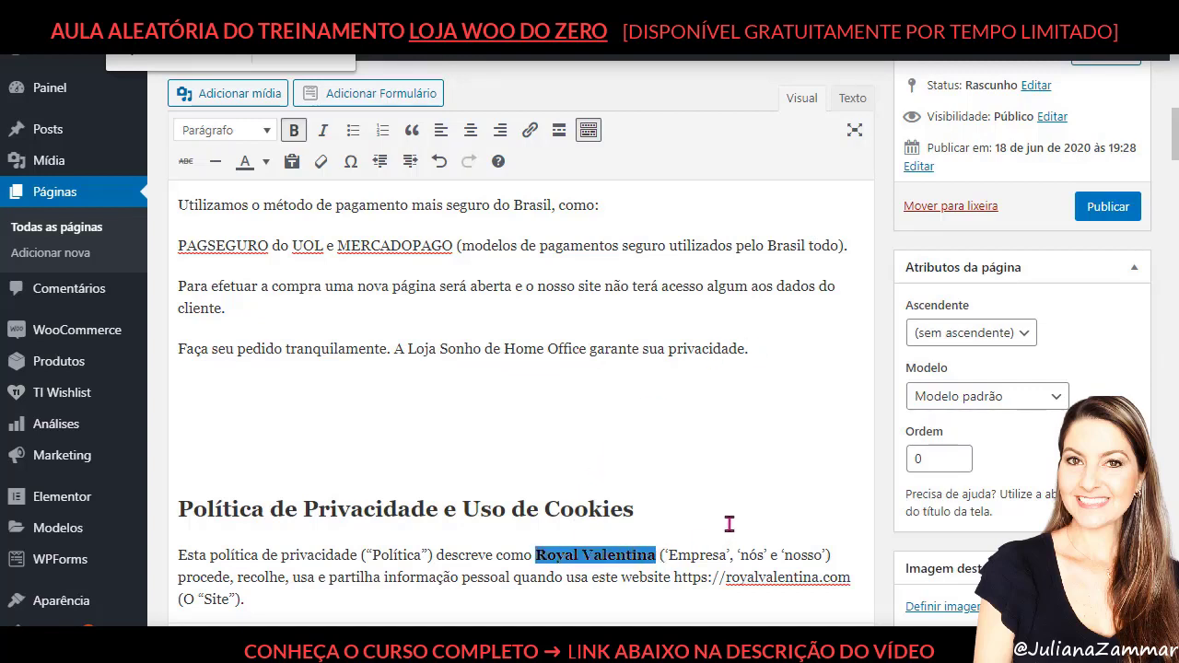
text(Loja Sonho de Home Office)
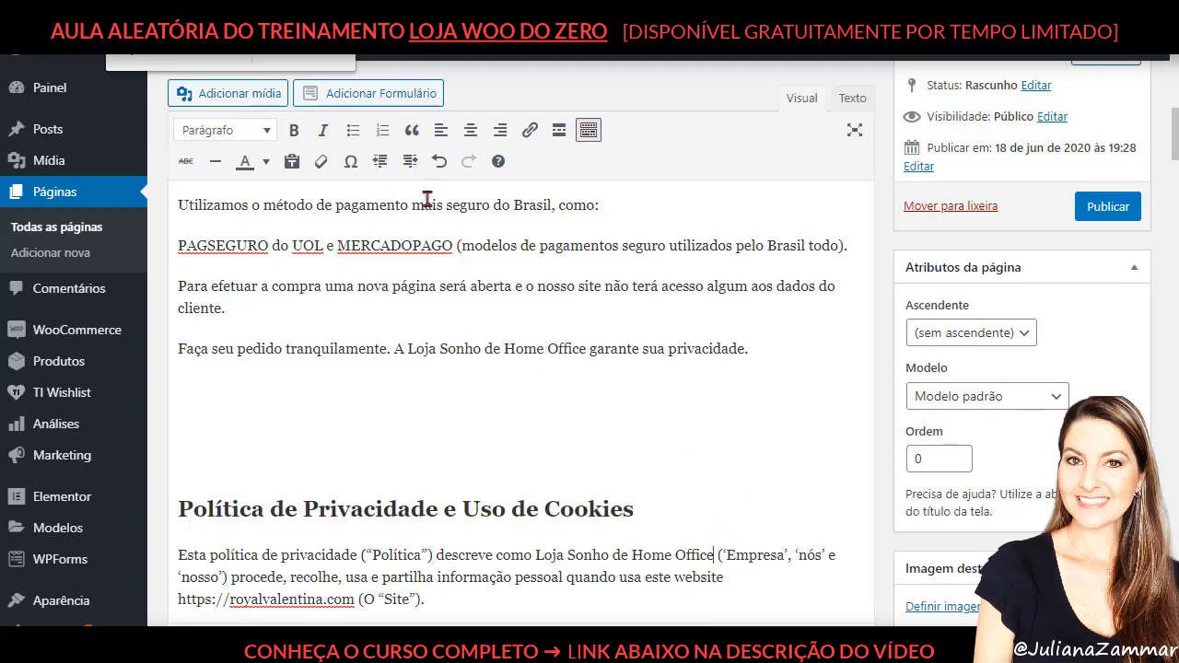
Step: Replace the first two "Royal Valentina" mentions in the long paragraph before section 16 with "Loja Sonho de Home Office"
click(307, 59)
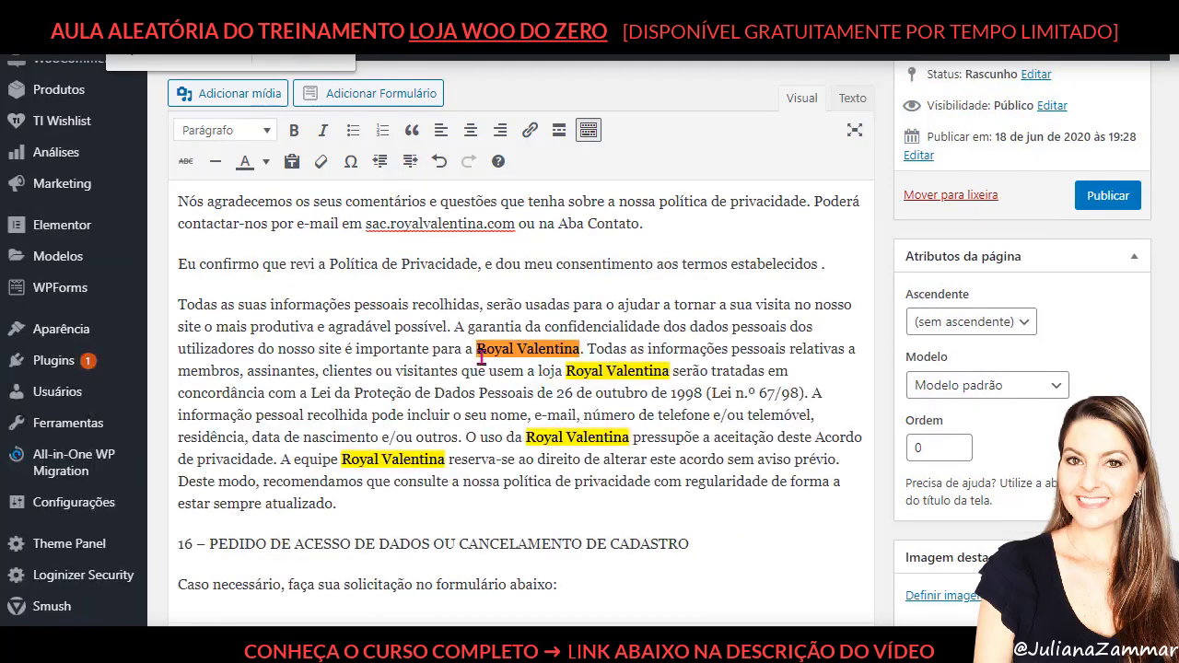
drag(478, 350, 584, 348)
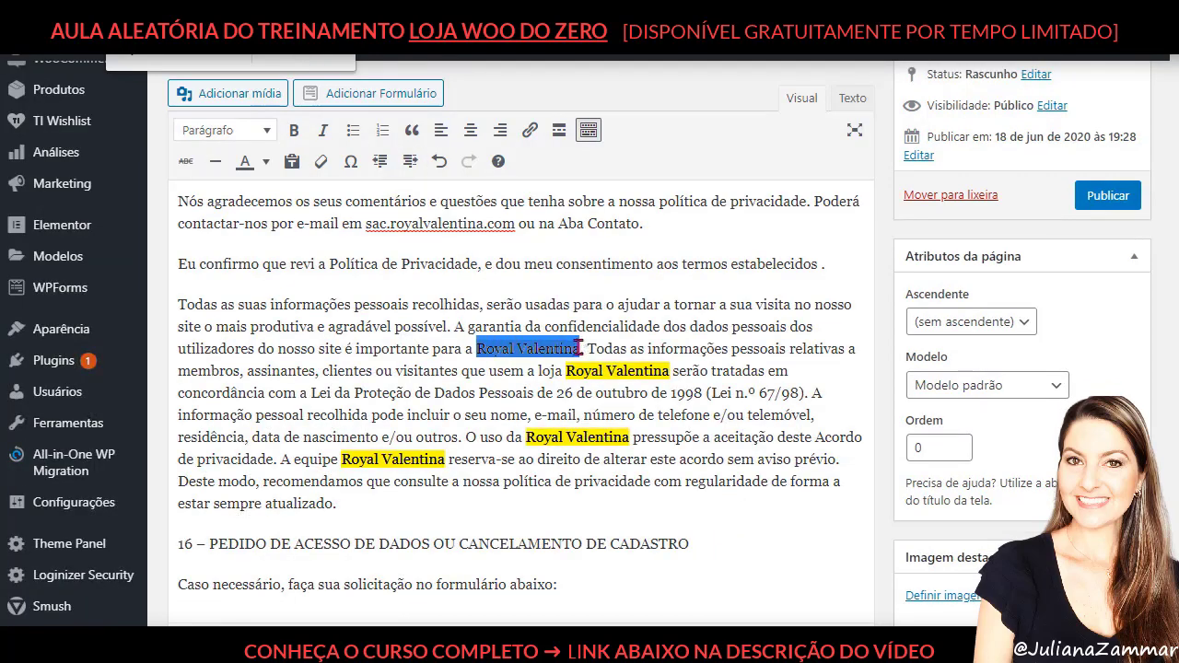
text(Loja Sonho de Home Office)
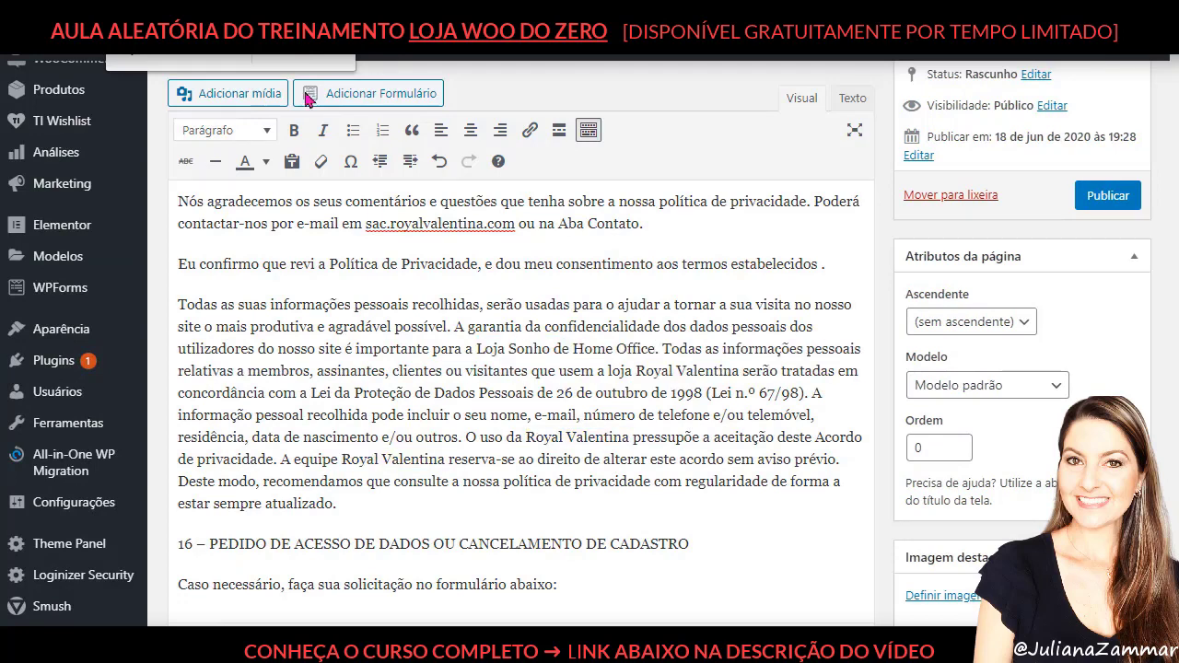
click(303, 57)
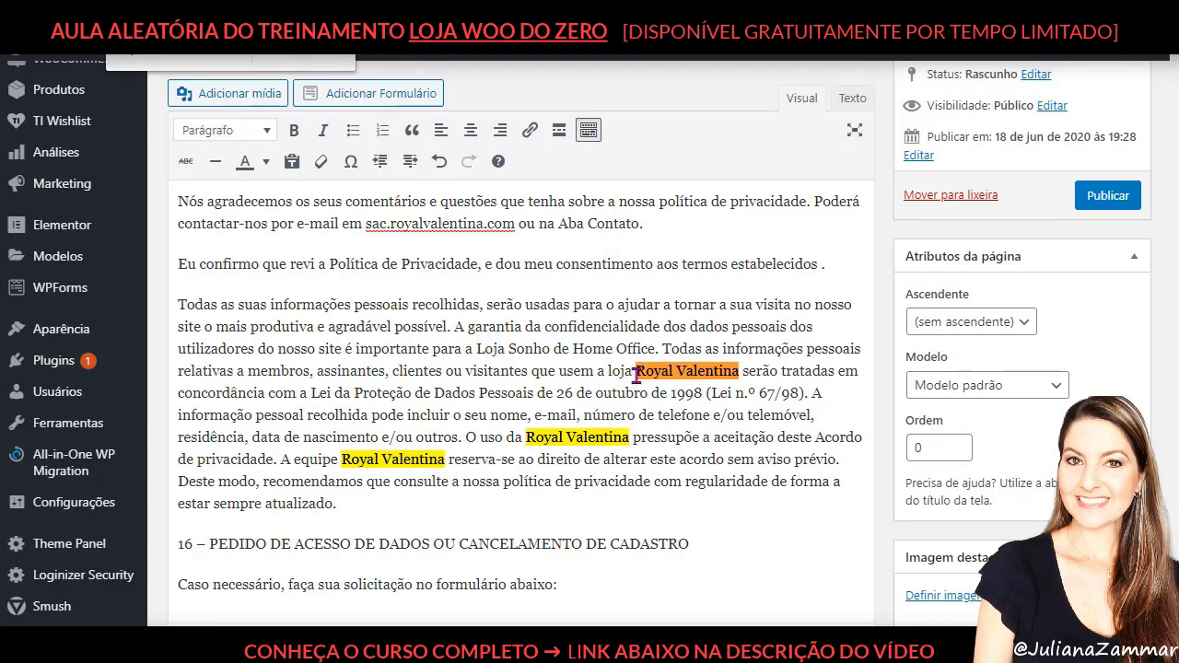
drag(636, 371, 739, 373)
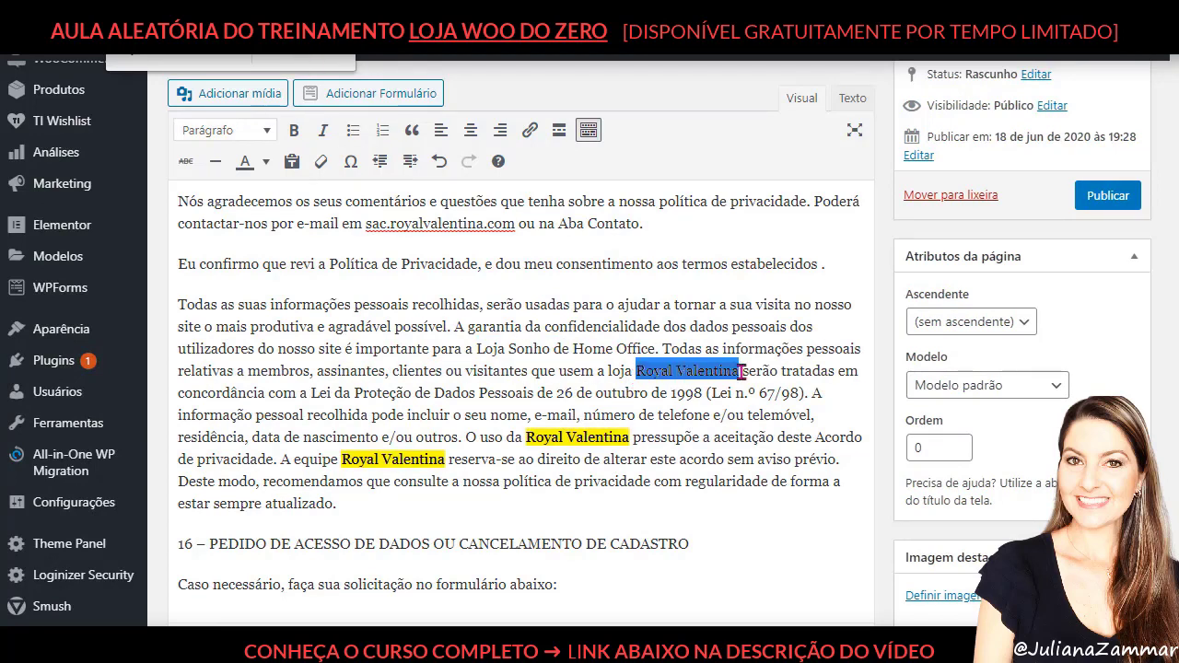
text(Loja Sonho de Home Office)
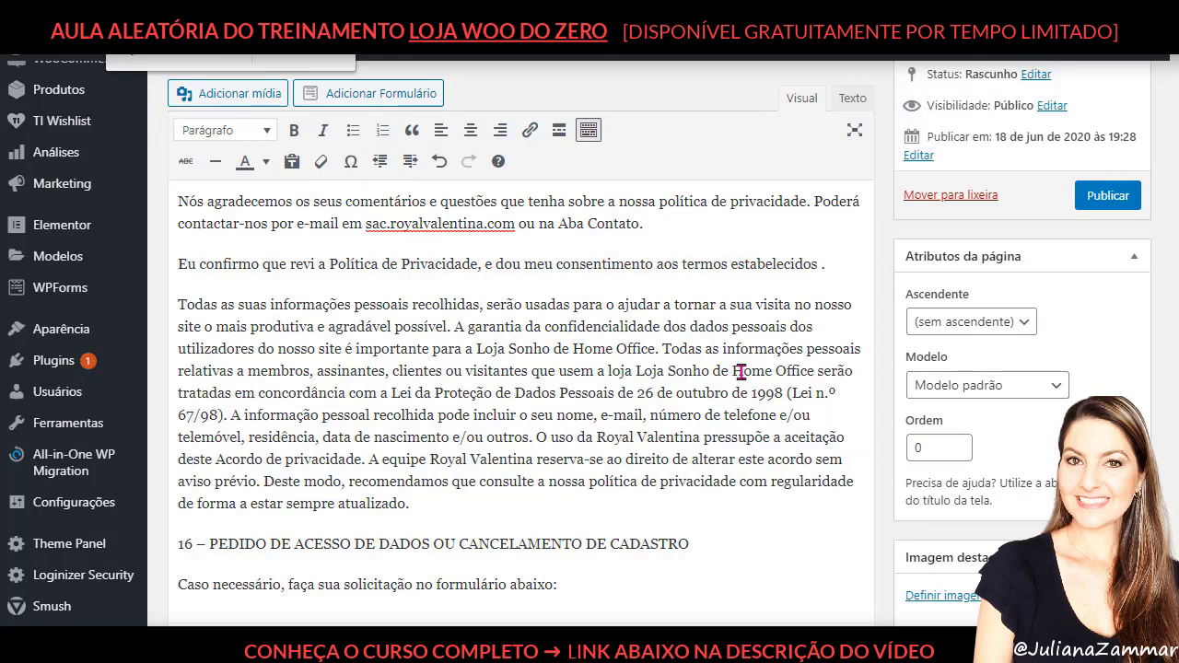
Step: Replace "Royal Valentina" with "Loja Sonho de Home Office" after "O uso da" and "A equipe" in the same paragraph
click(309, 56)
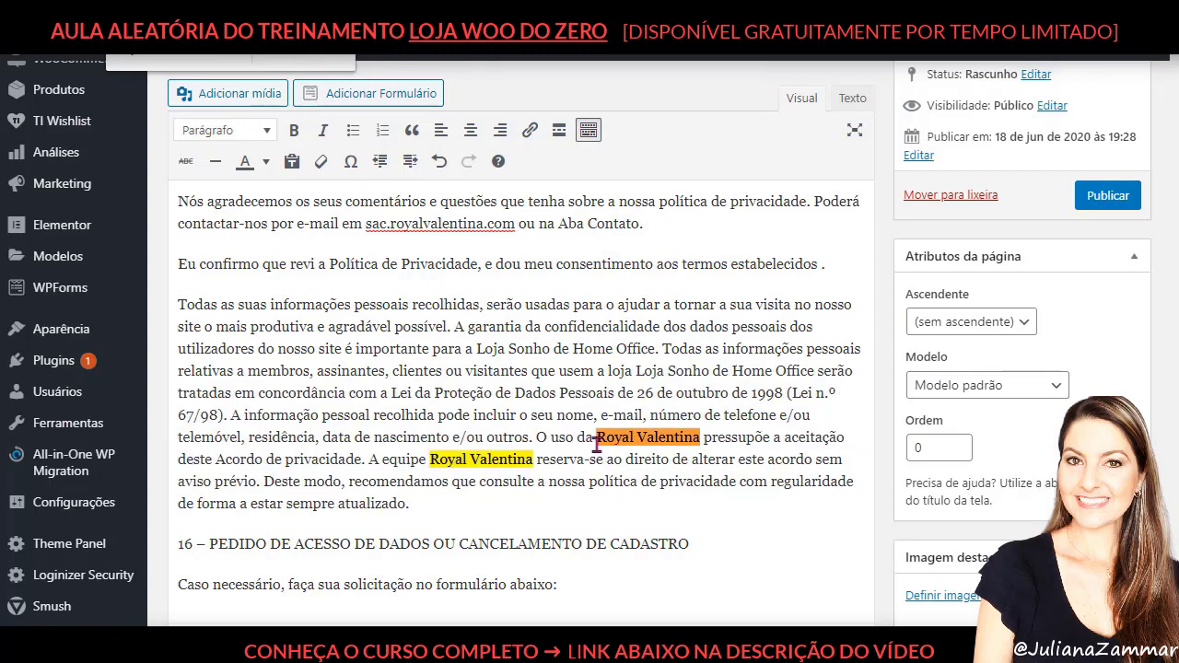
drag(597, 437, 703, 441)
text(Loja Sonho de Home Office)
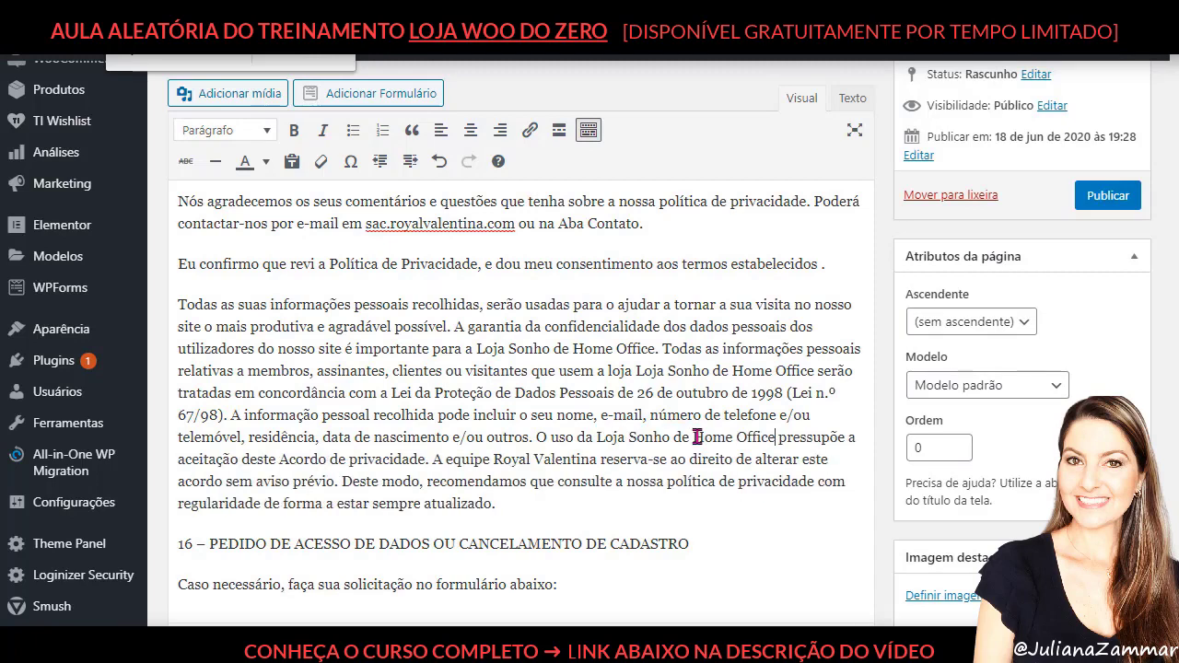
click(312, 55)
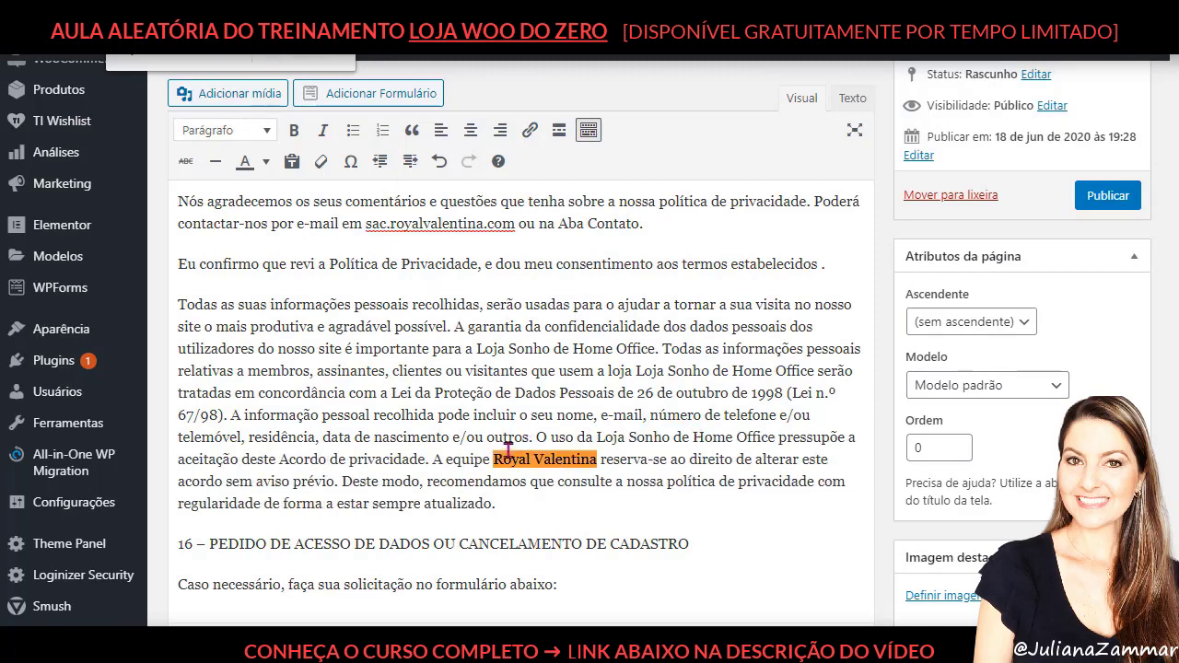
drag(494, 458, 599, 461)
text(Loja Sonho de Home Office)
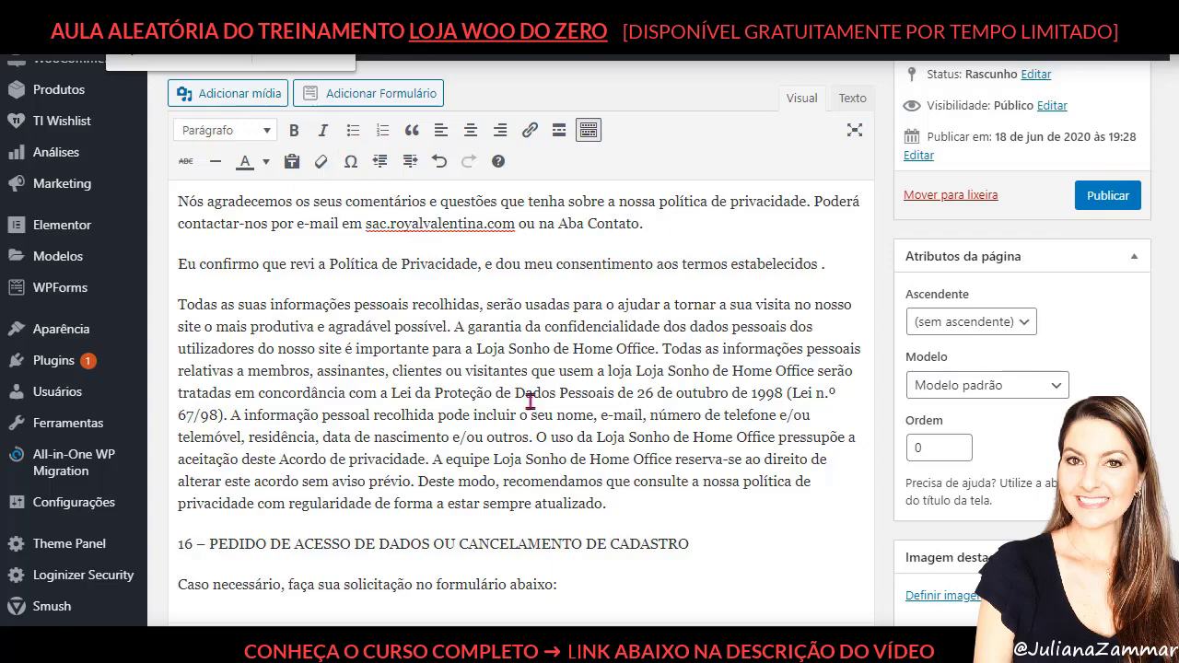
Step: Replace "royalvalentina" with "sonhodehomeoffice" in the contact e-mail of section 15, INFORMAÇÃO DE CONTATO
scroll(544, 427, down, 5)
scroll(544, 426, up, 6)
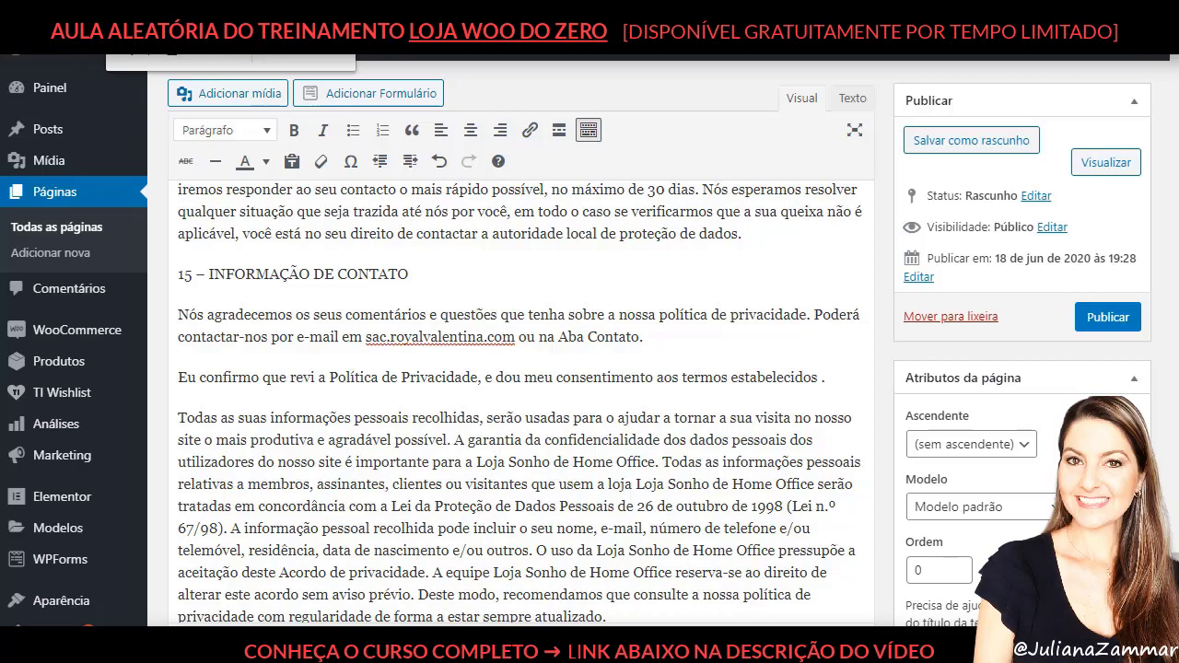
scroll(540, 359, down, 5)
scroll(437, 373, up, 6)
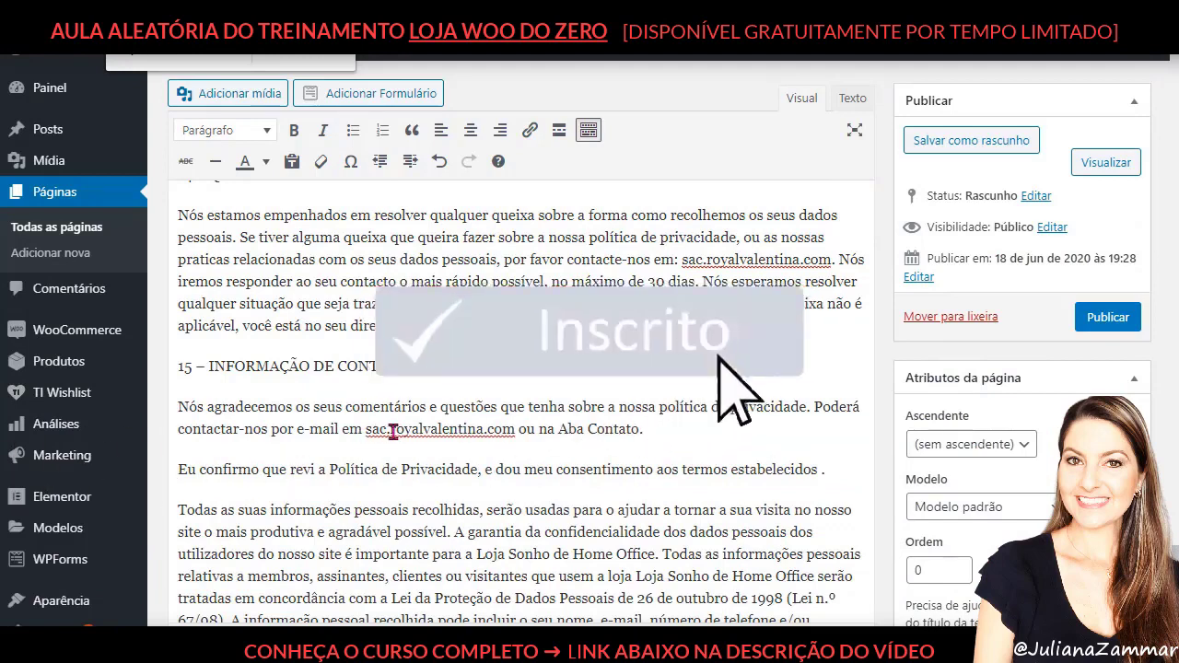
drag(393, 432, 481, 433)
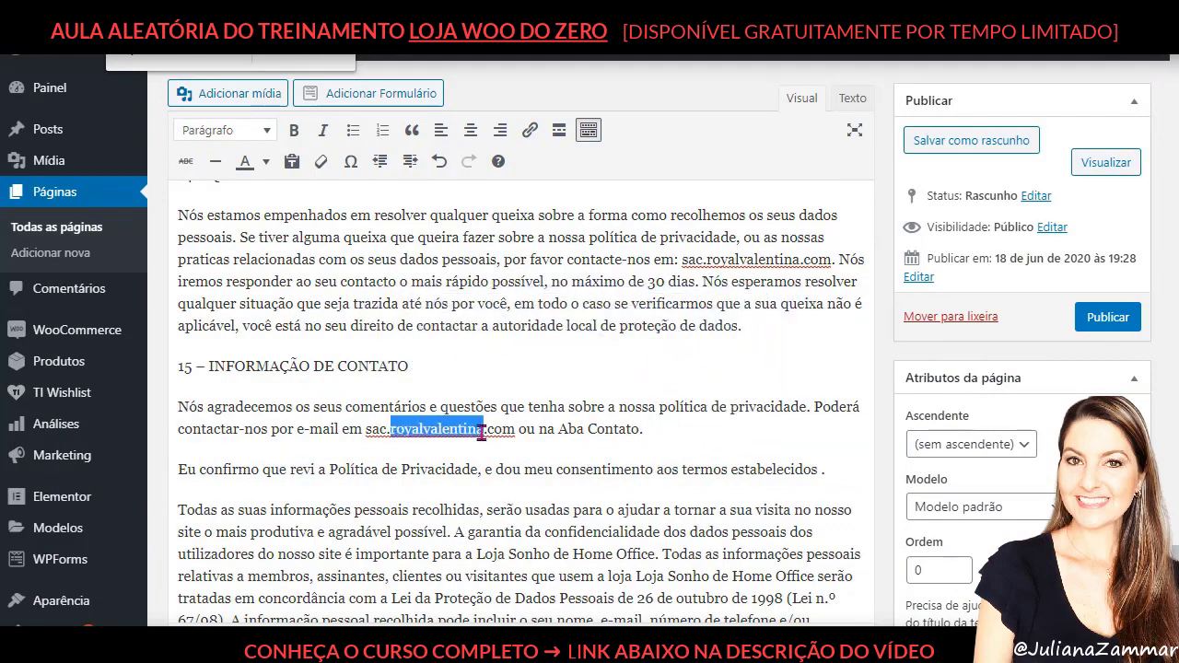
text(sonhodehomeo)
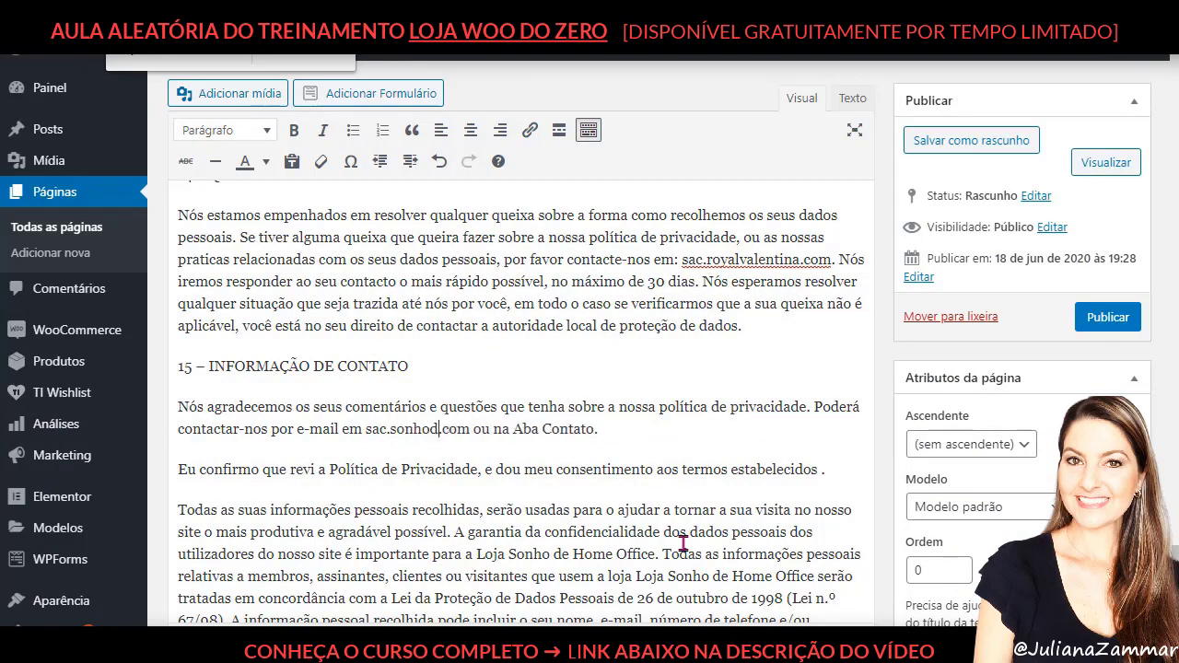
text(ffice)
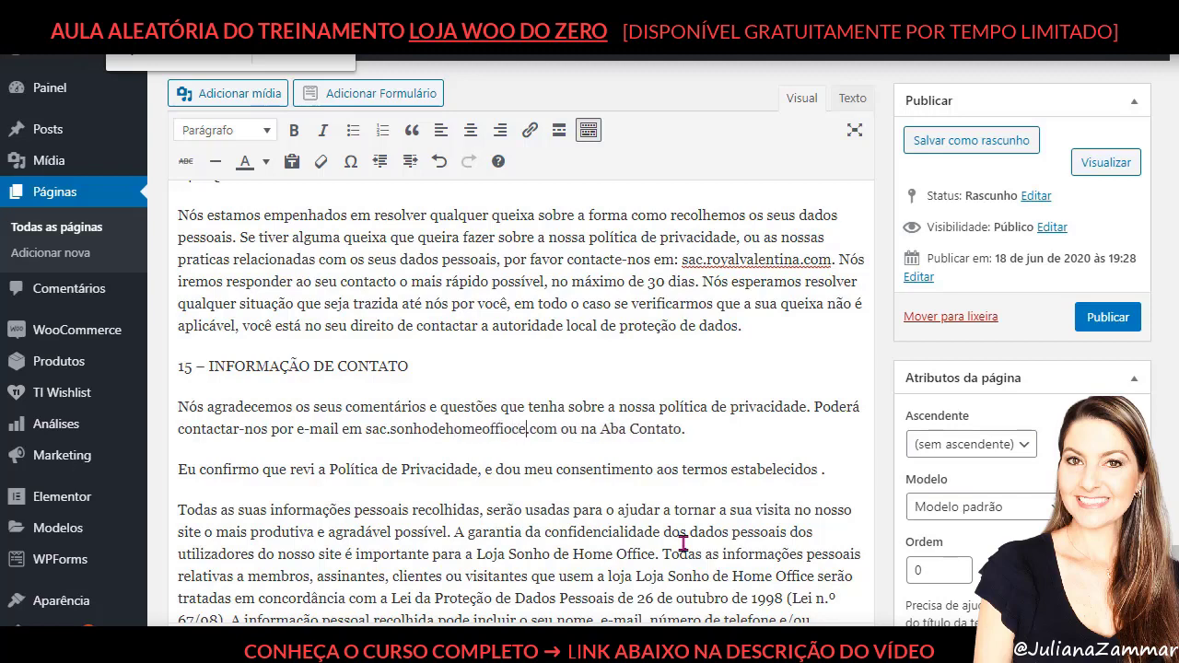
key(BackSpace)
key(BackSpace)
key(BackSpace)
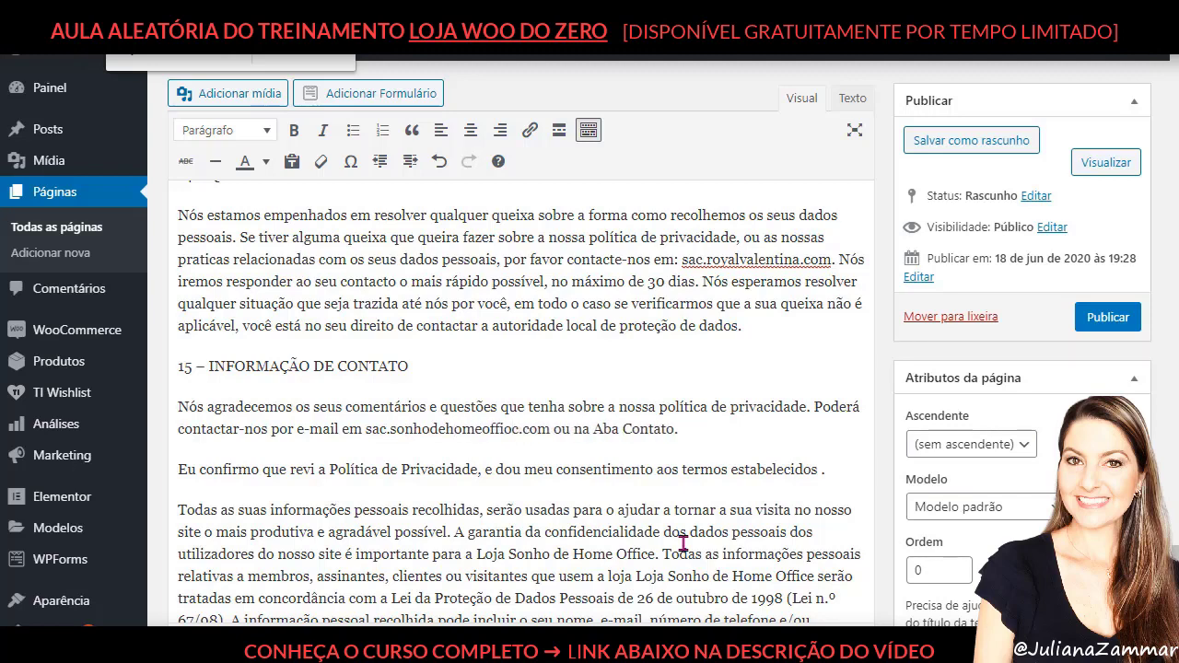
text(ce)
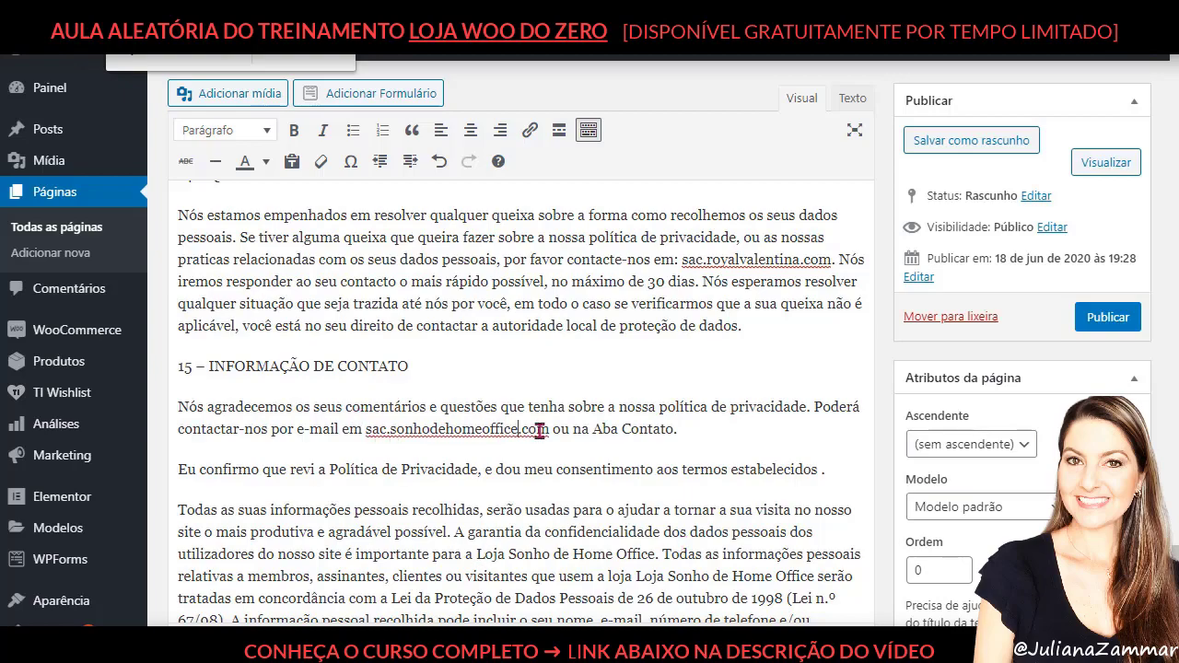
Step: Reword the section 16 sentence to "Caso necessário, faça sua solicitação na aba fale conosco." and add a new line after it
scroll(765, 414, down, 5)
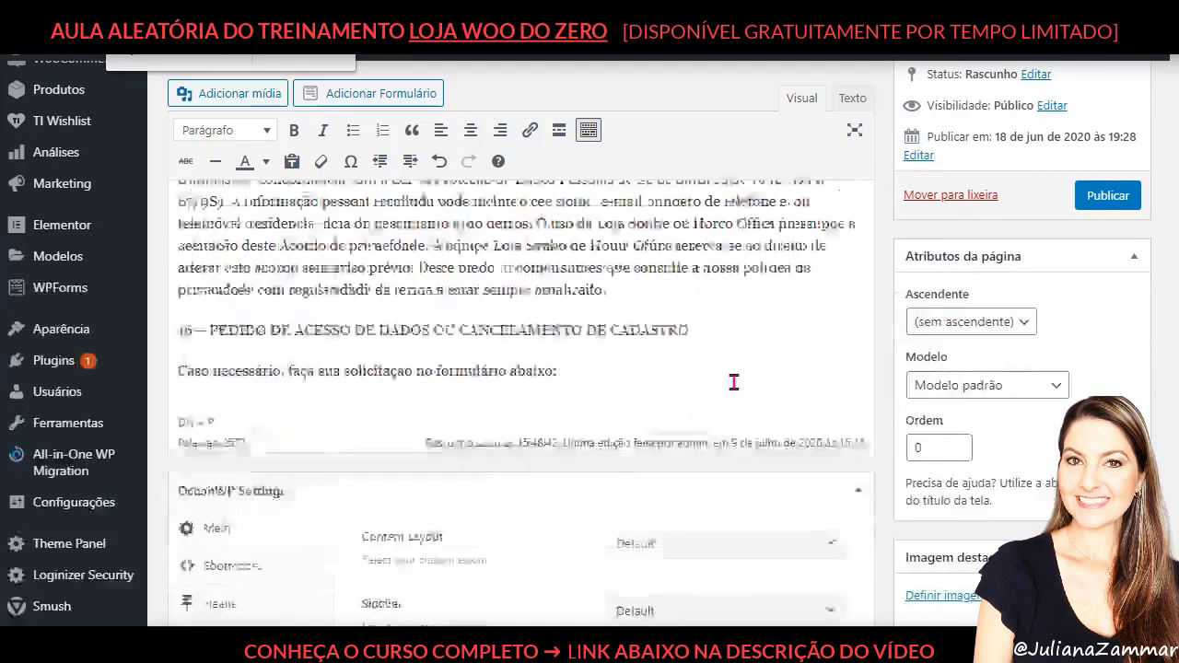
scroll(734, 382, up, 3)
scroll(739, 391, down, 2)
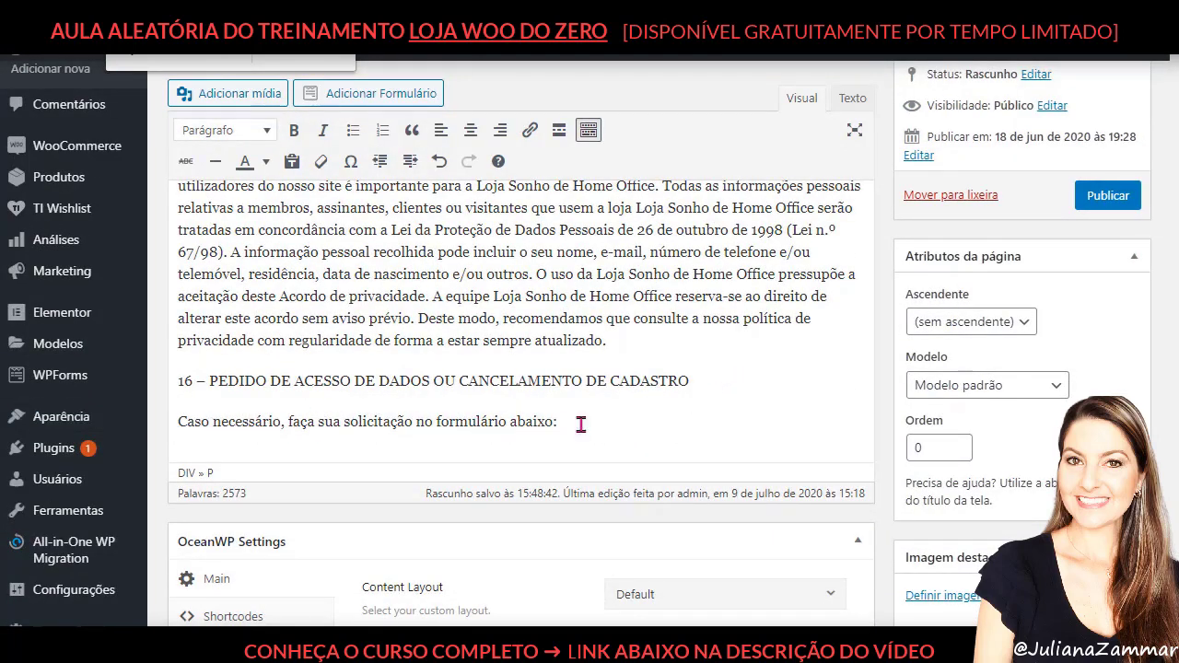
drag(426, 423, 706, 426)
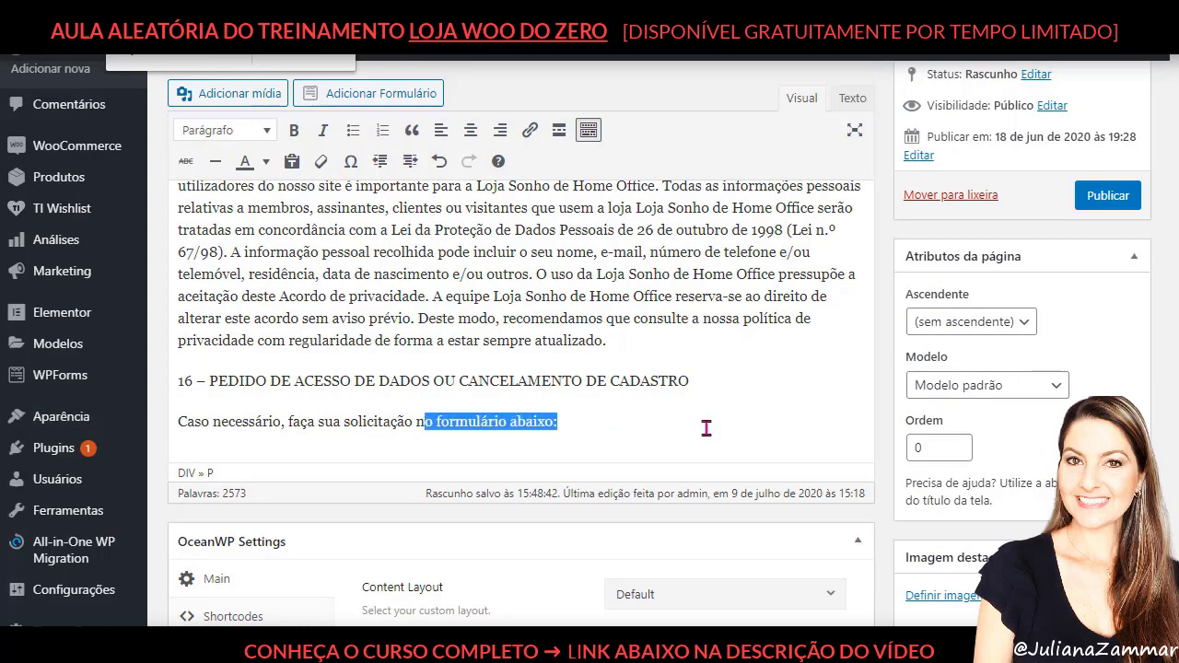
text(a)
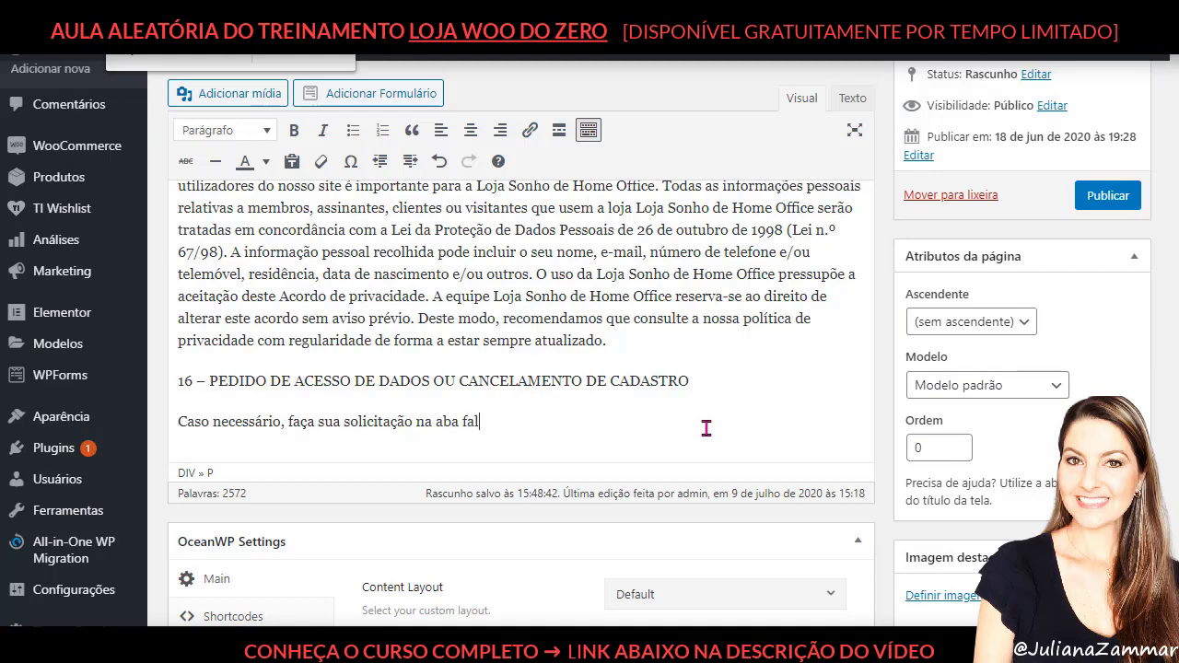
text( aba fale conosco)
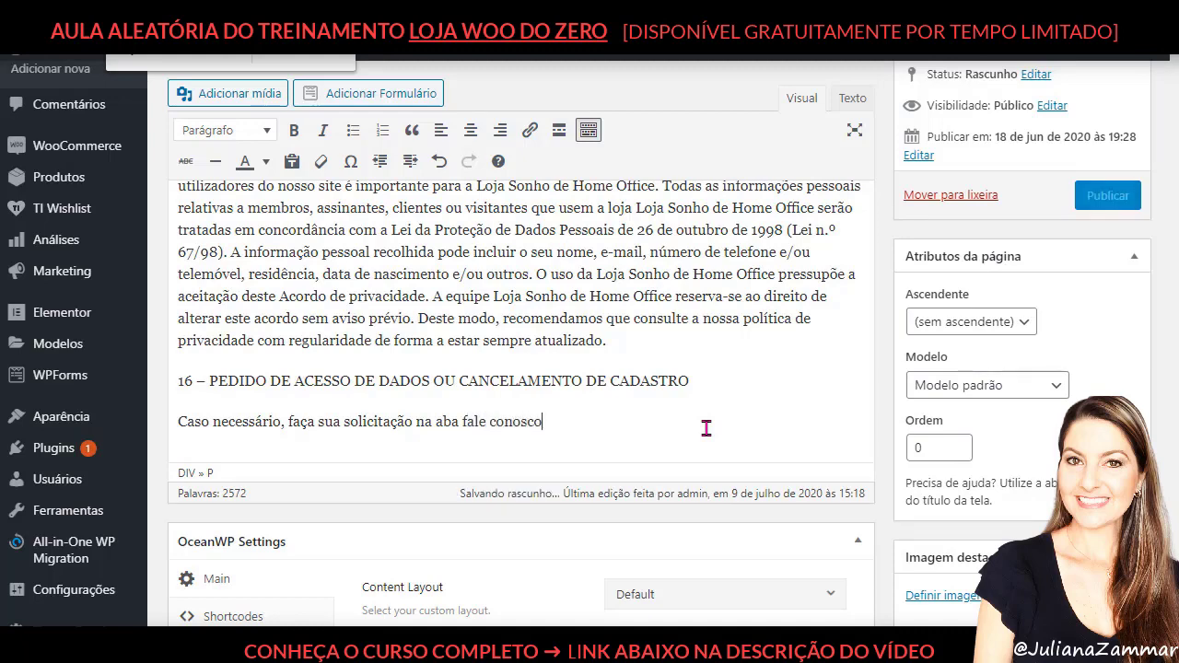
text(.)
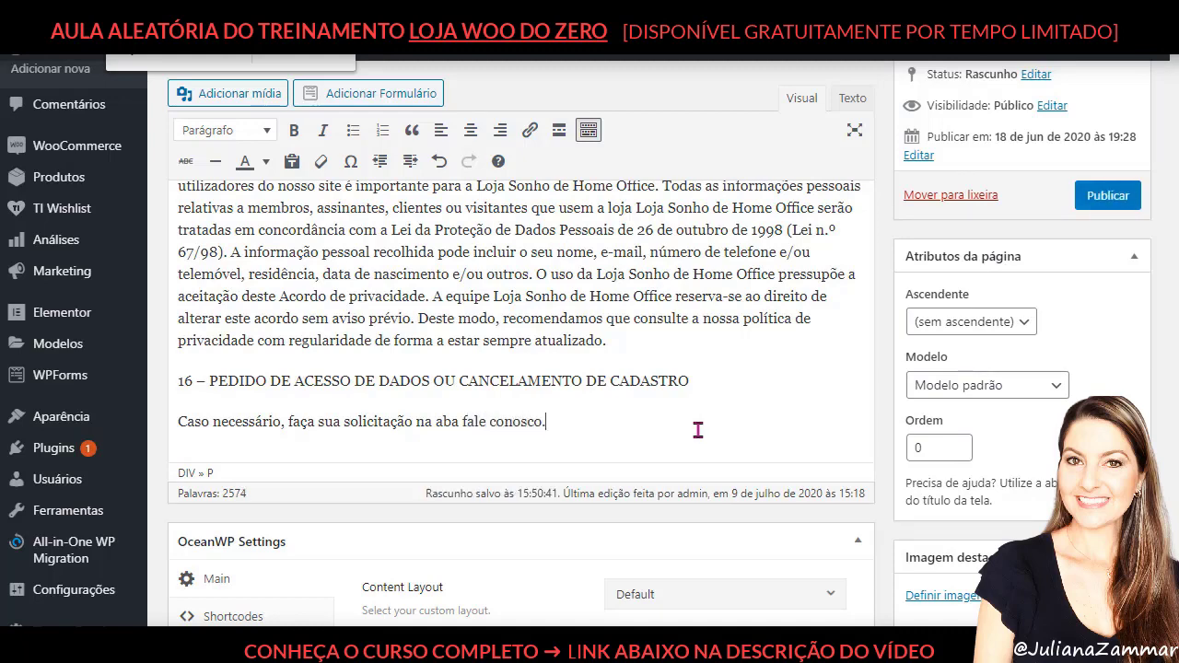
key(Return)
Step: Review the policy back to its beginning and examine the lines on payment methods
scroll(636, 430, up, 10)
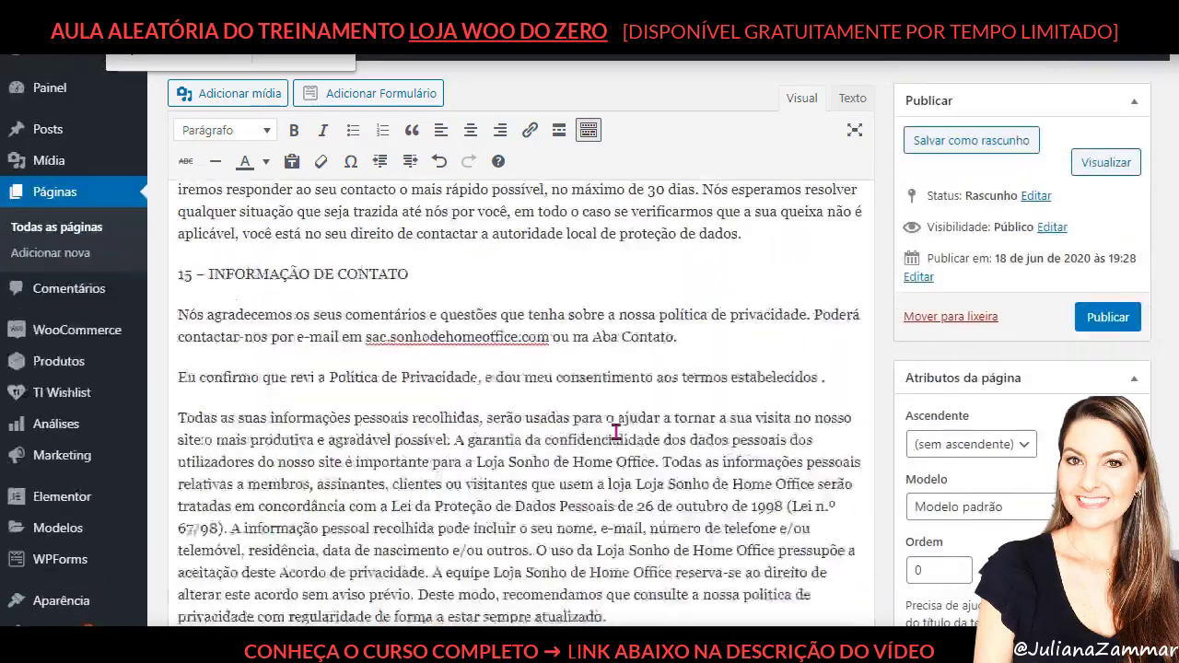
scroll(616, 431, up, 20)
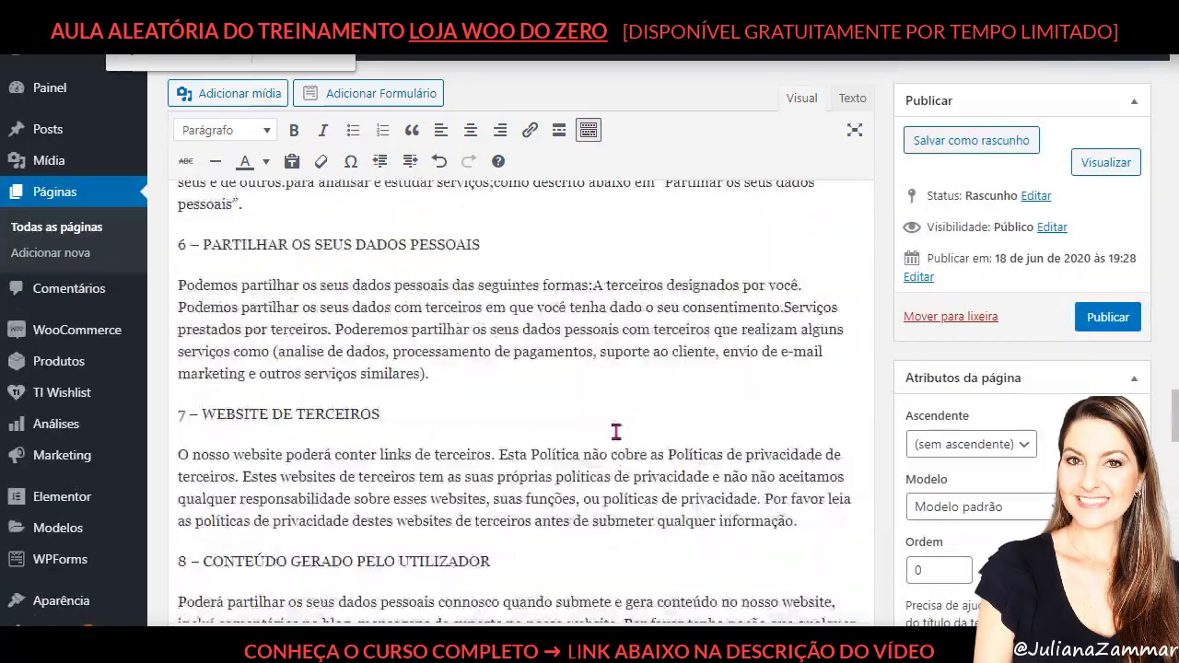
scroll(615, 431, up, 20)
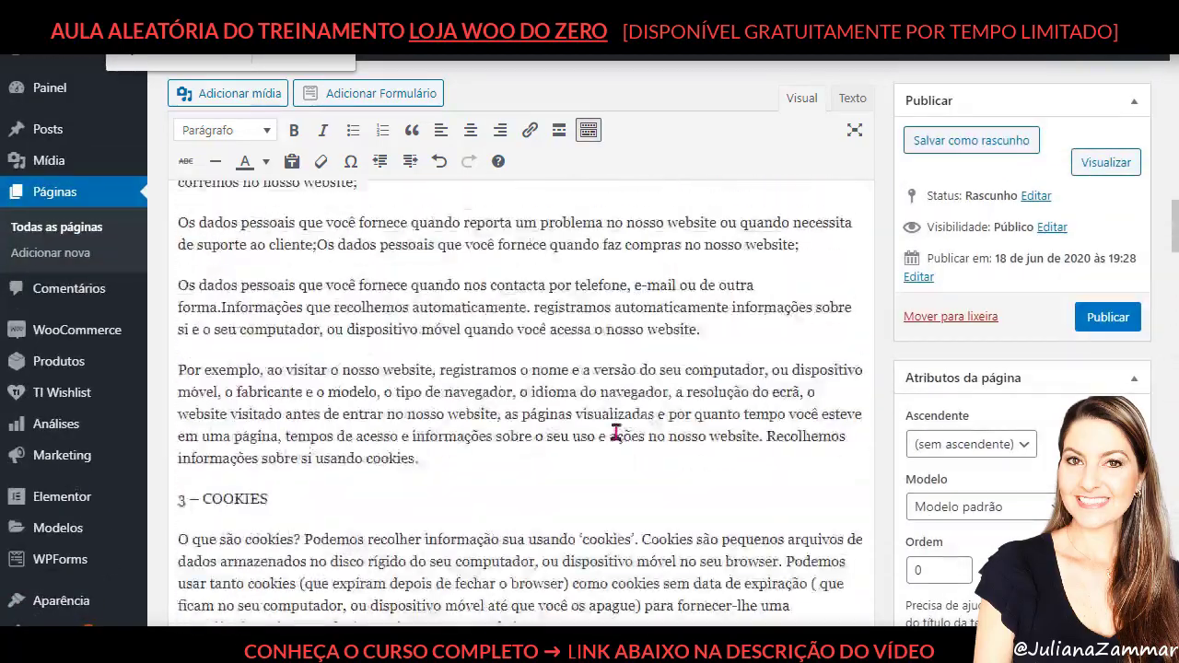
scroll(613, 430, up, 3)
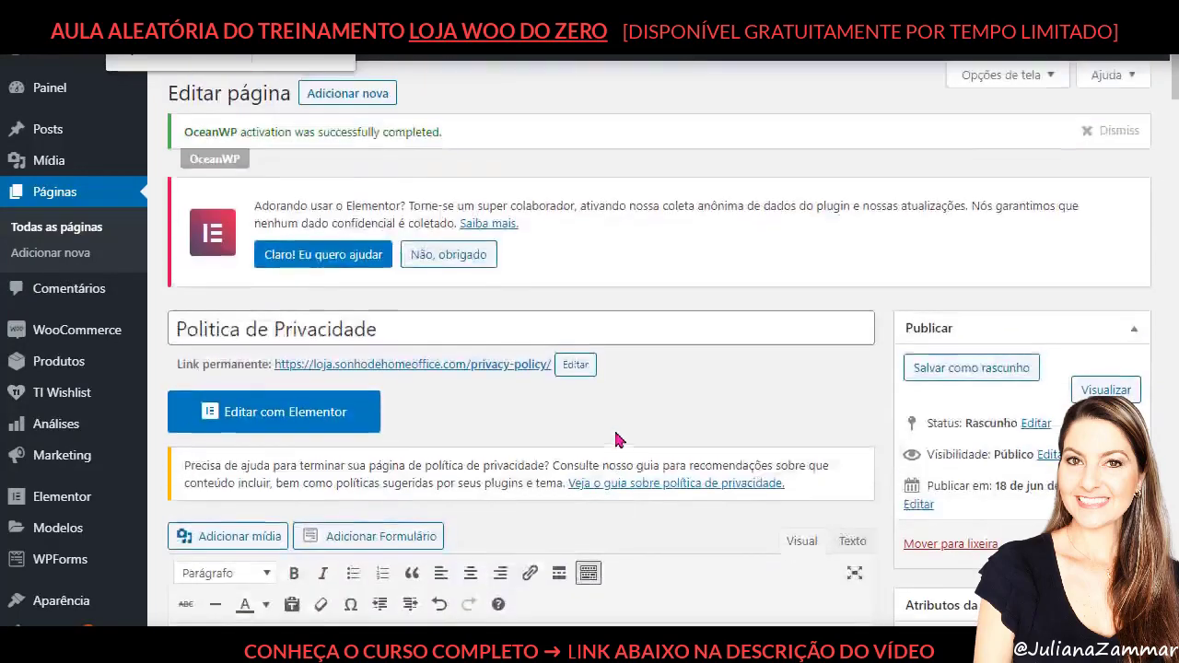
scroll(611, 313, down, 5)
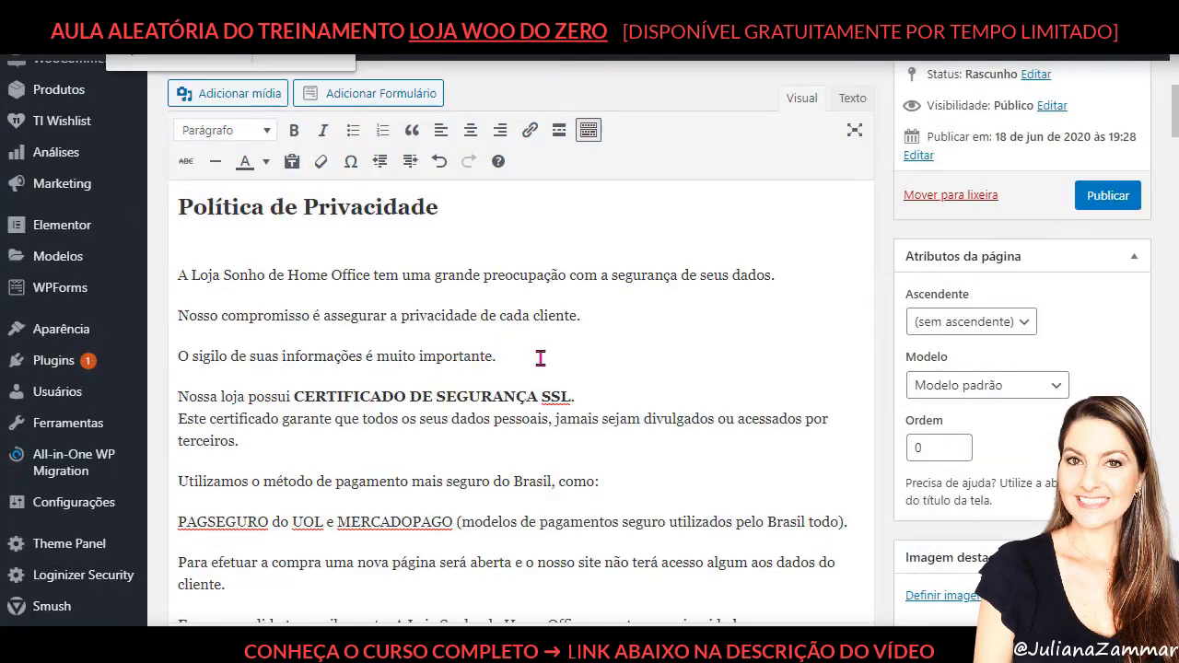
scroll(540, 358, down, 6)
scroll(516, 354, up, 4)
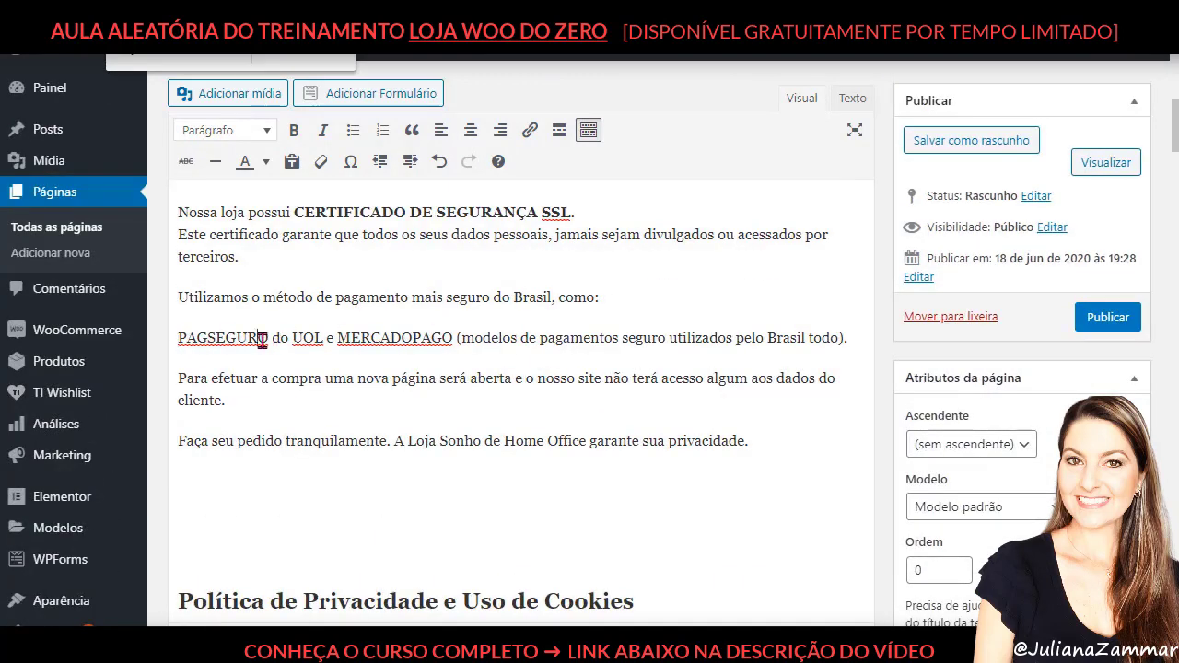
double_click(365, 297)
click(392, 337)
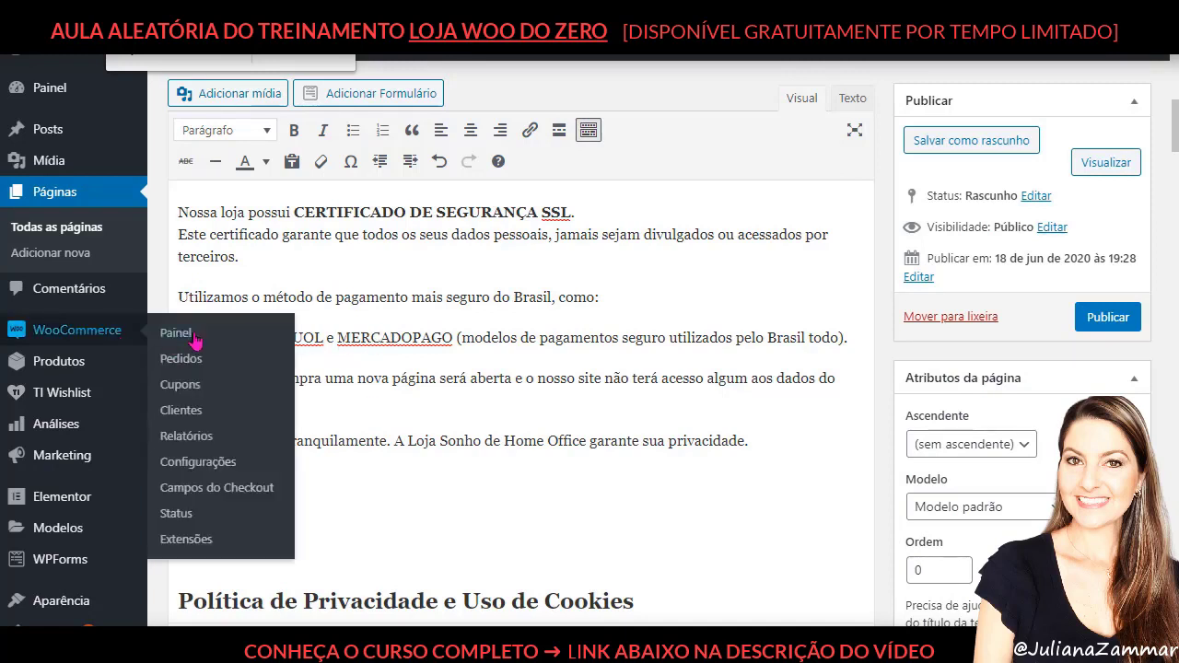
click(207, 338)
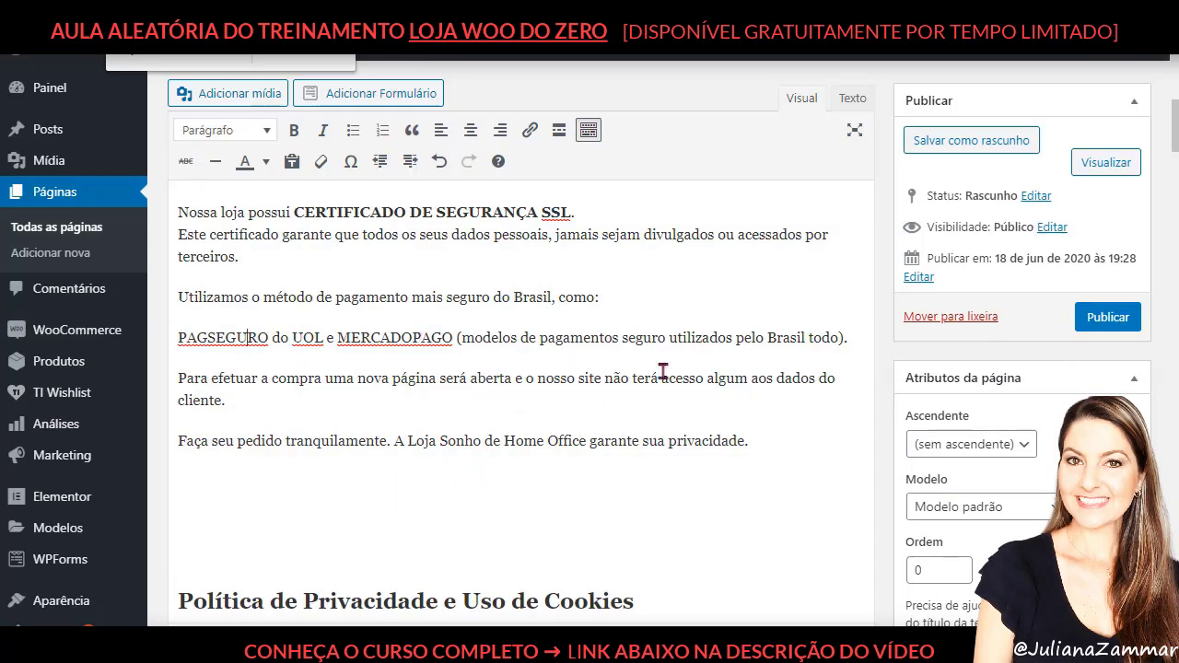
Step: Replace "royalvalentina.com" with "loja.sonhodehomeoffice.com" in the website address of the "Política de Privacidade e Uso de Cookies" introduction
scroll(692, 342, down, 4)
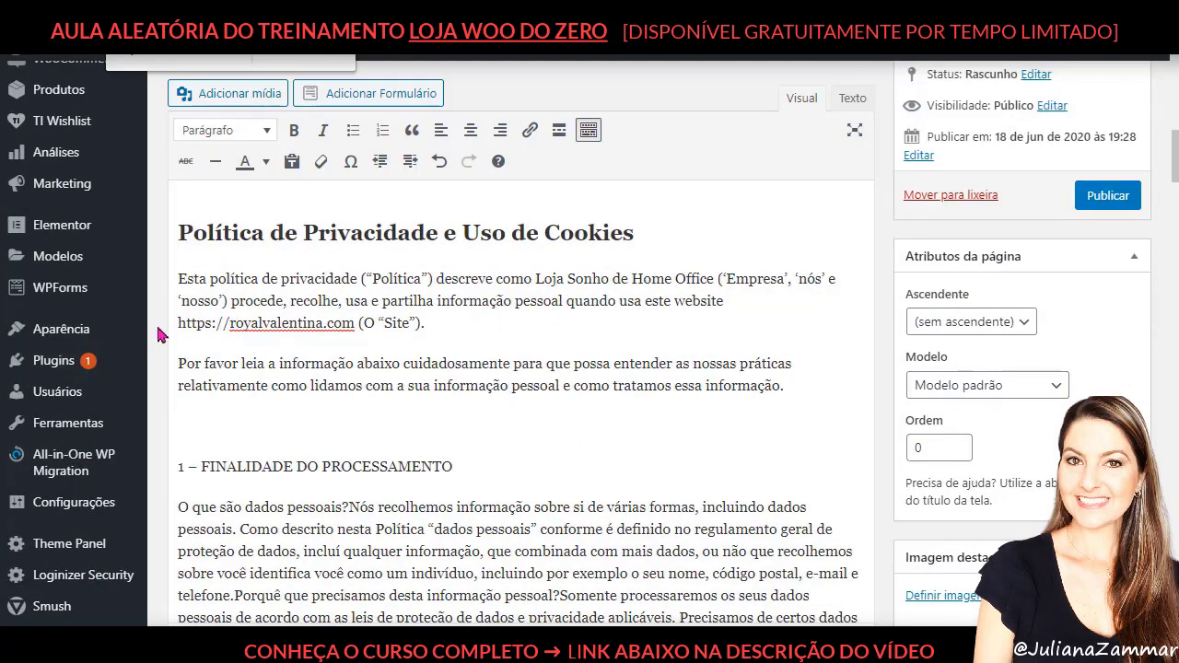
drag(229, 328, 349, 327)
text(so)
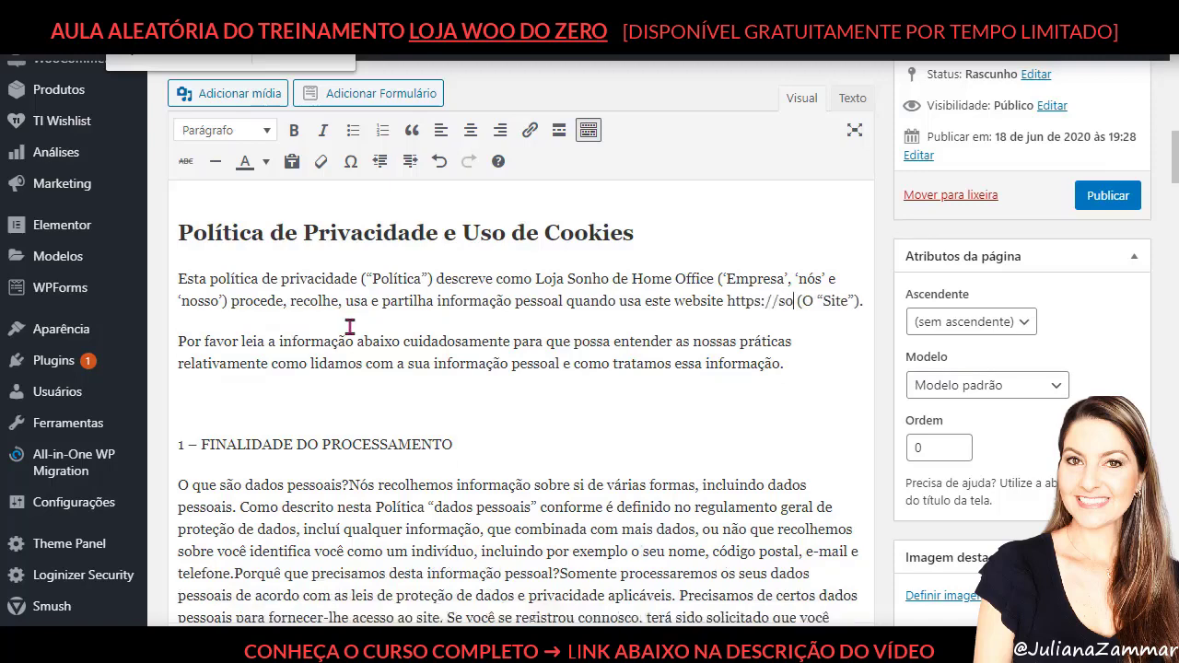
key(BackSpace)
key(BackSpace)
text(loja.)
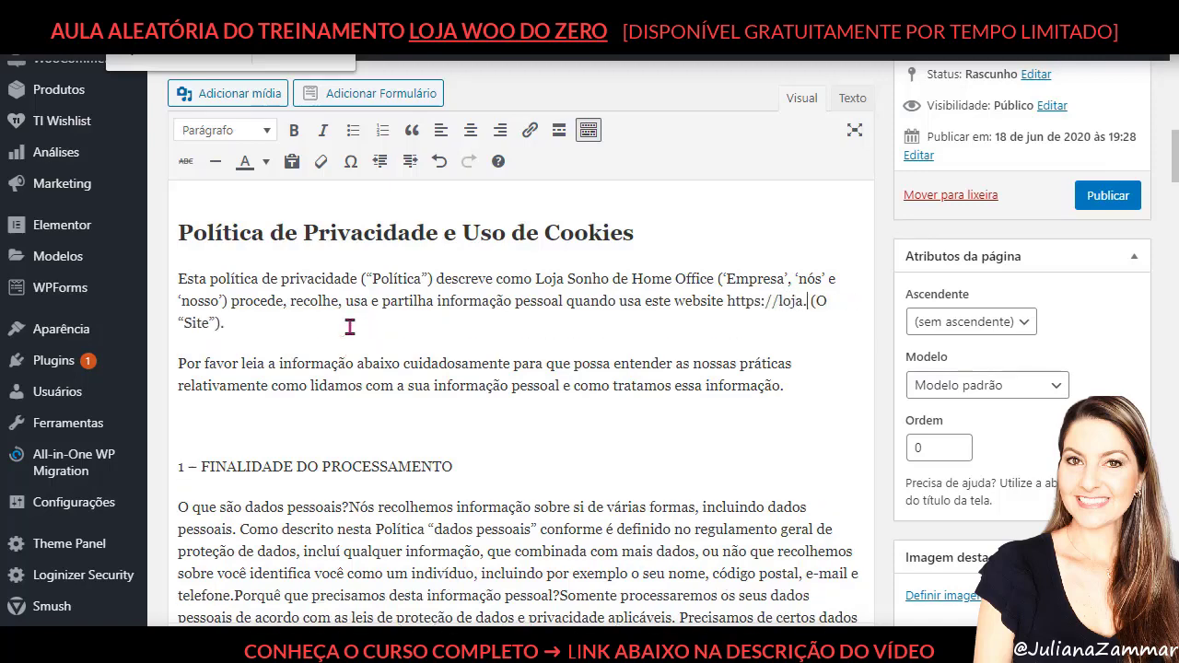
text(sonhodehomeoffice)
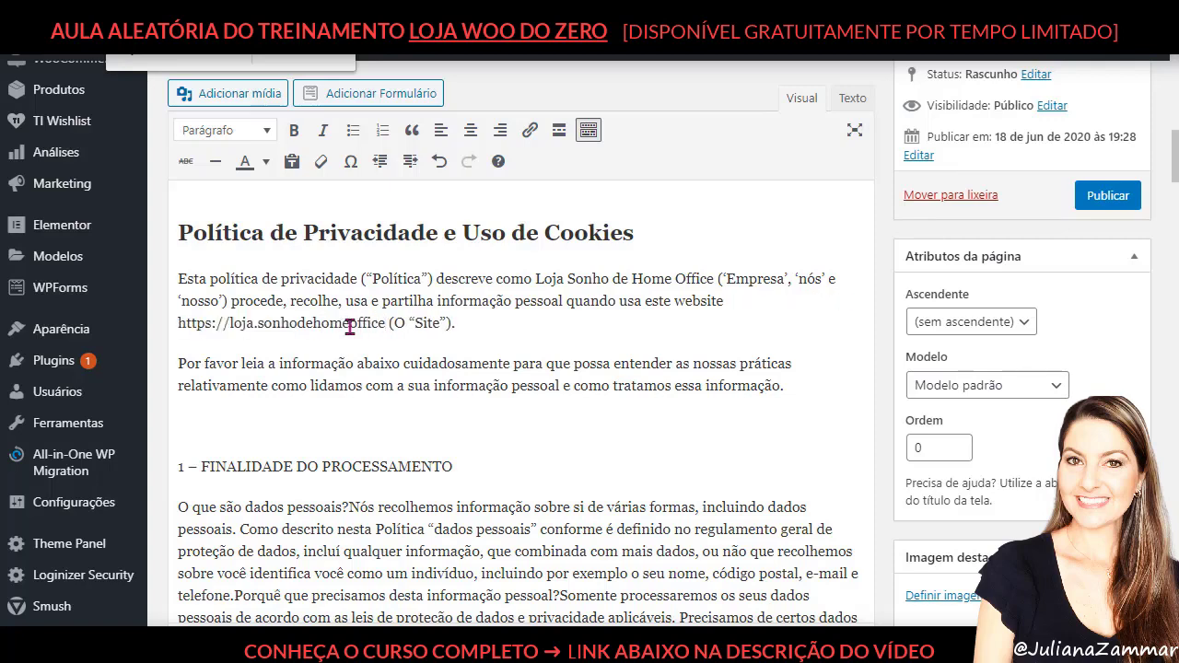
text(.com (O “Site”))
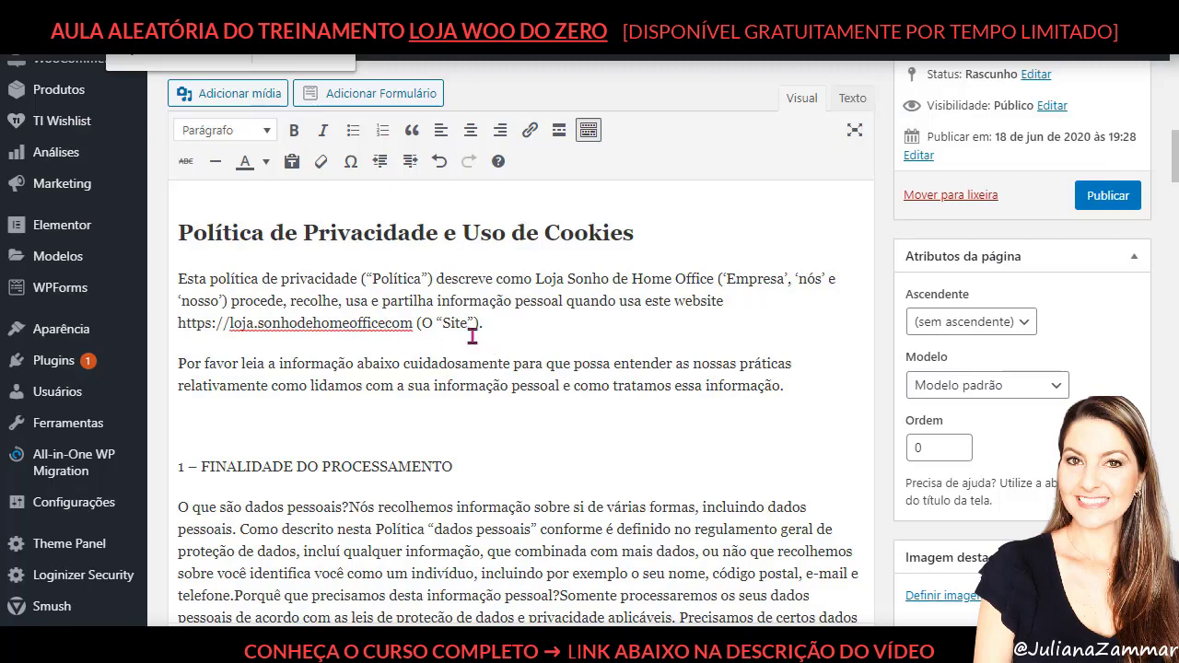
text(.)
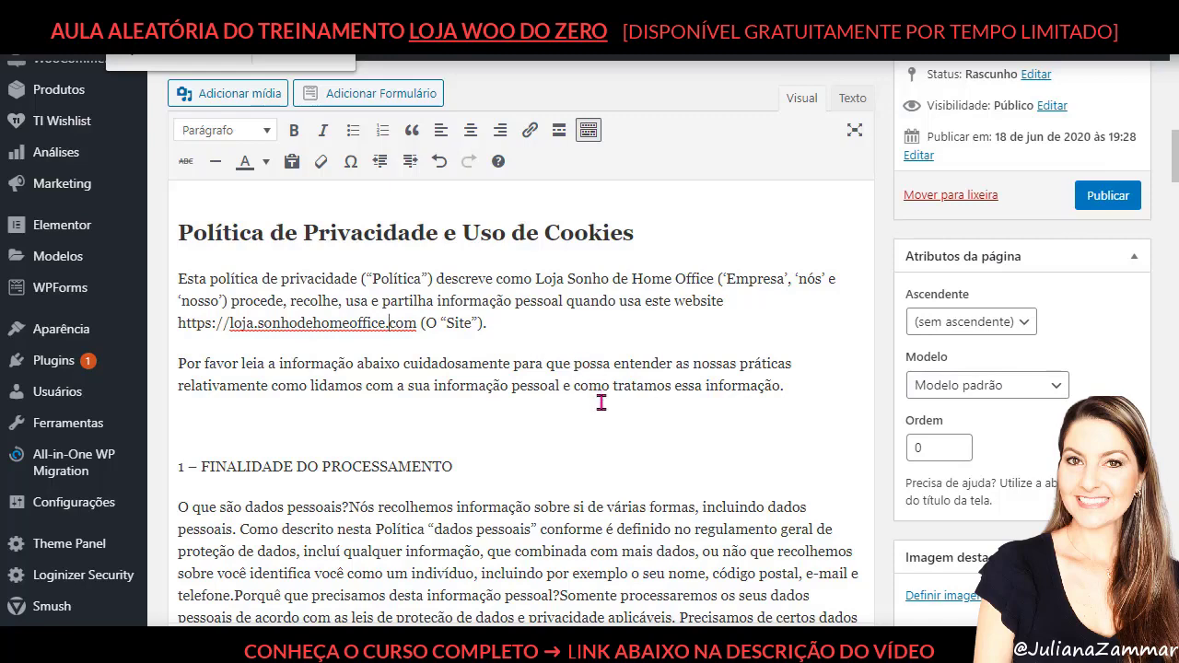
Step: Make the headings "1 – FINALIDADE DO PROCESSAMENTO", "2 – RECOLHENDO OS SEUS DADOS PESSOAIS" and "3 – COOKIES" bold
scroll(601, 402, down, 2)
drag(176, 374, 544, 368)
click(296, 129)
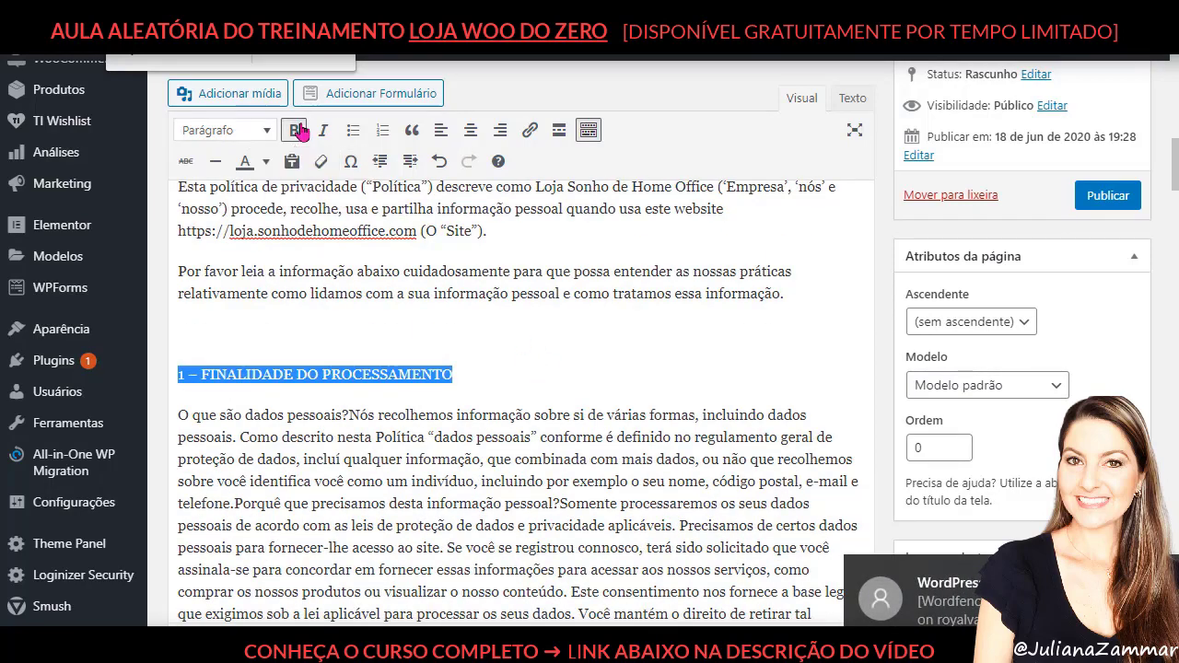
click(540, 334)
scroll(541, 333, down, 4)
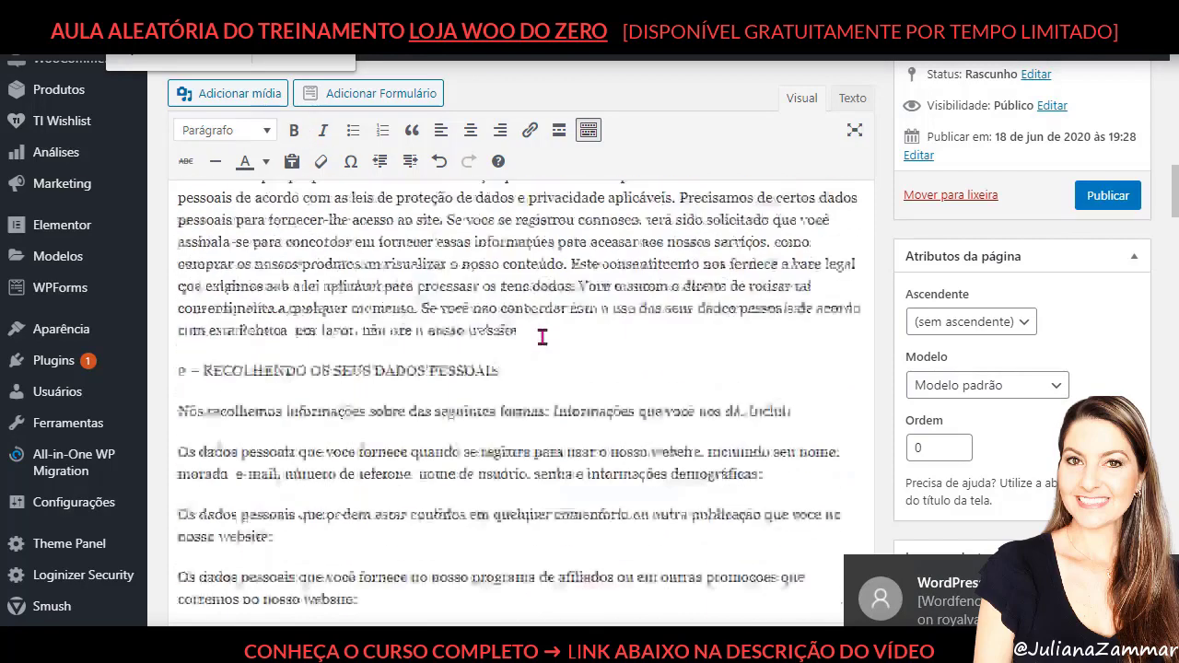
drag(563, 334, 175, 331)
click(294, 130)
scroll(286, 277, down, 6)
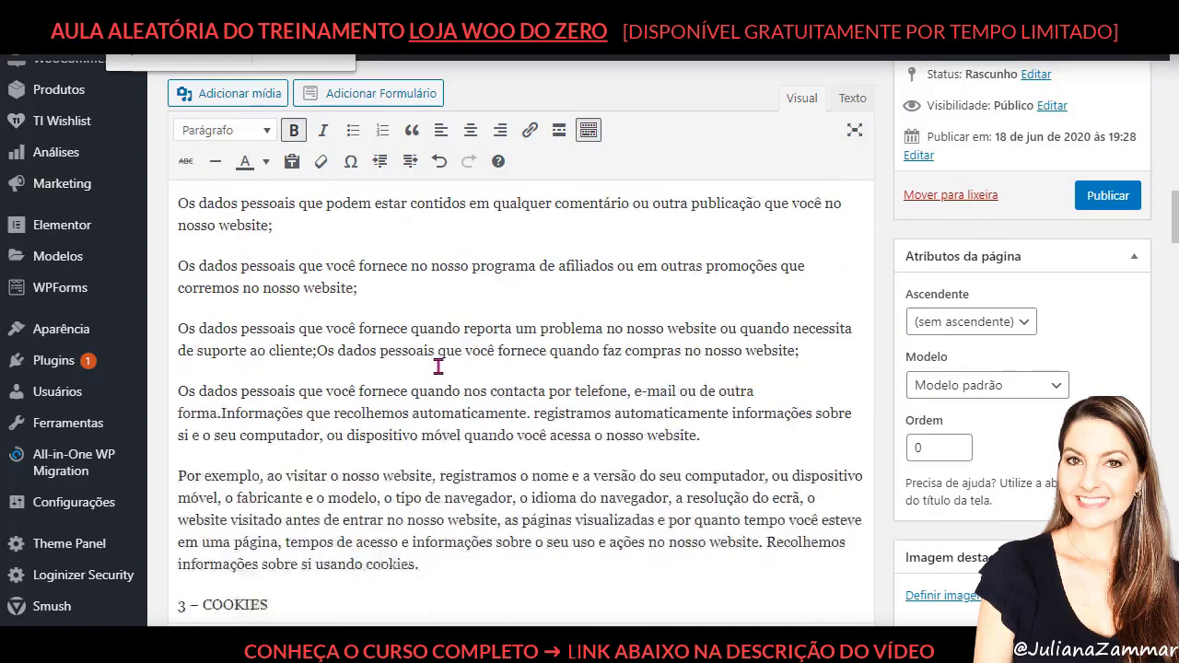
drag(283, 316, 176, 320)
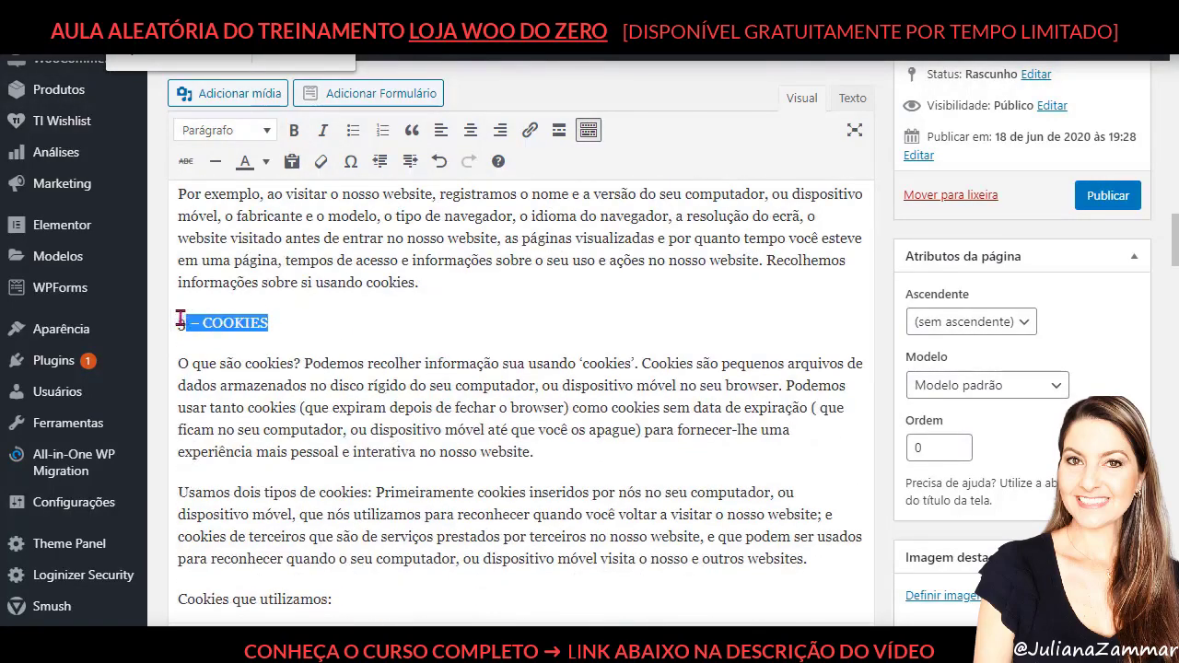
click(294, 130)
Step: Make the headings "4 – PUBLICIDADE" and "5 – USANDO OS SEUS DADOS PESSOAIS" bold, leaving the numbered cookie-type subheadings plain
scroll(415, 364, down, 5)
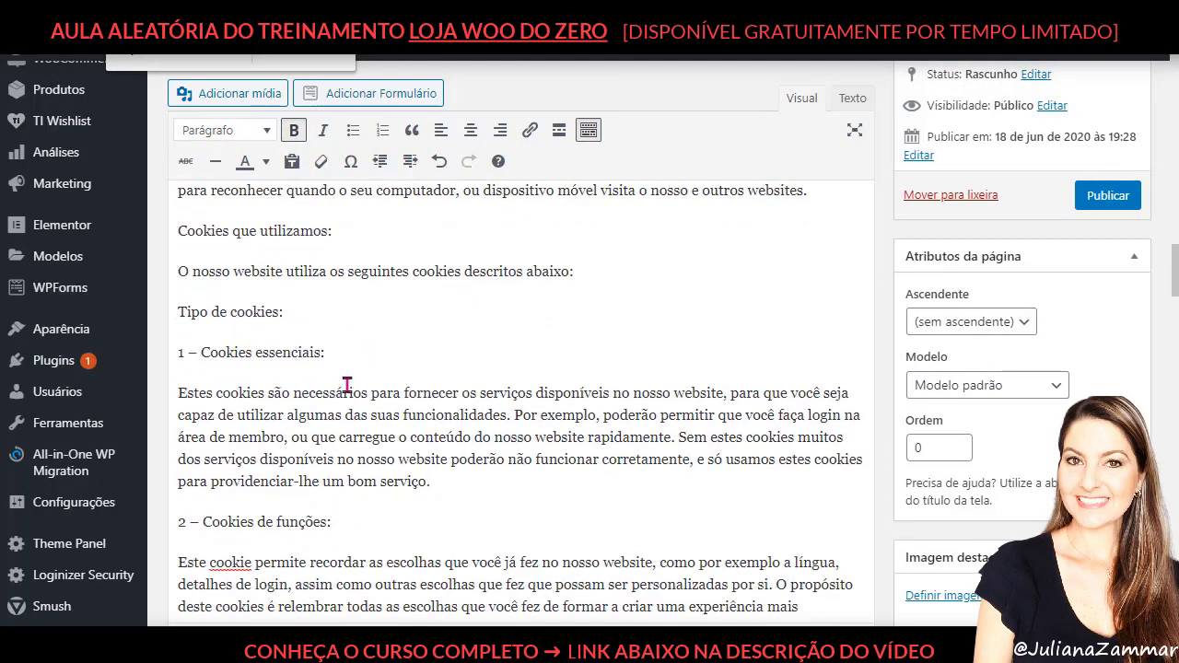
scroll(257, 335, down, 10)
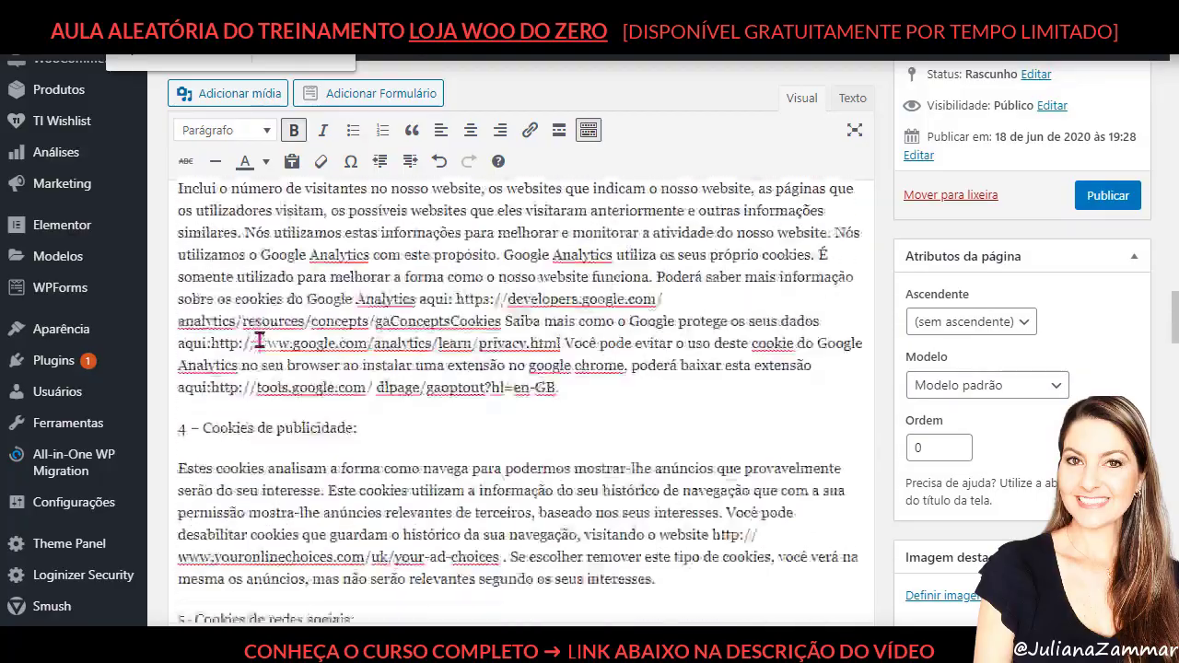
scroll(373, 313, up, 15)
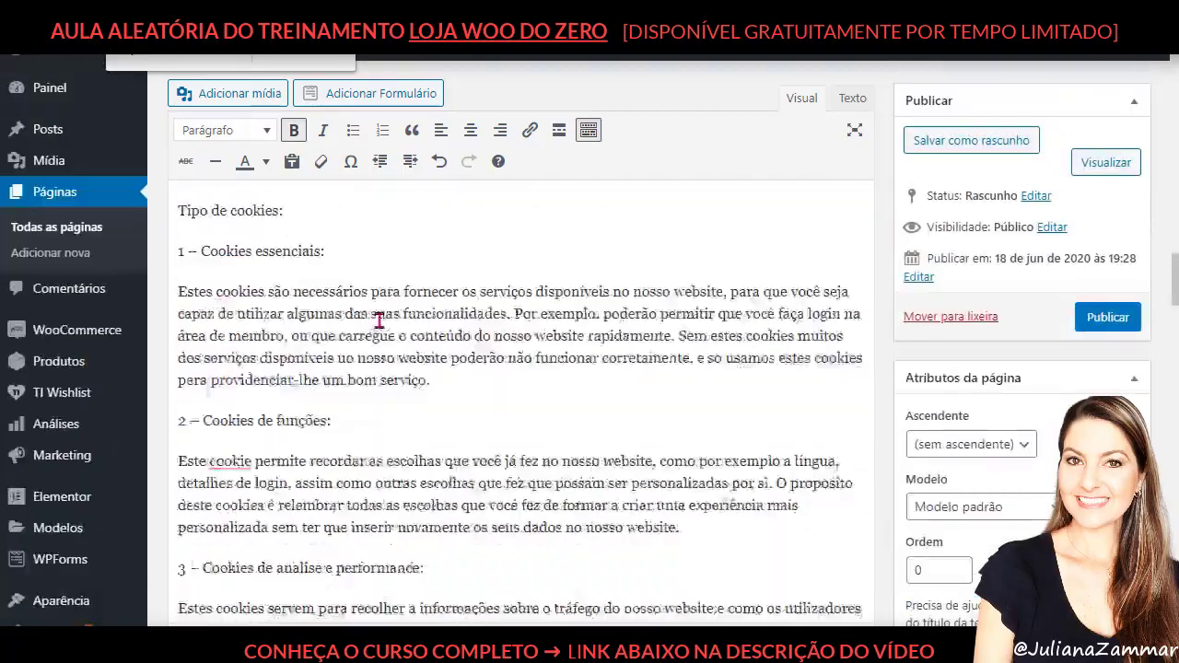
scroll(378, 329, down, 15)
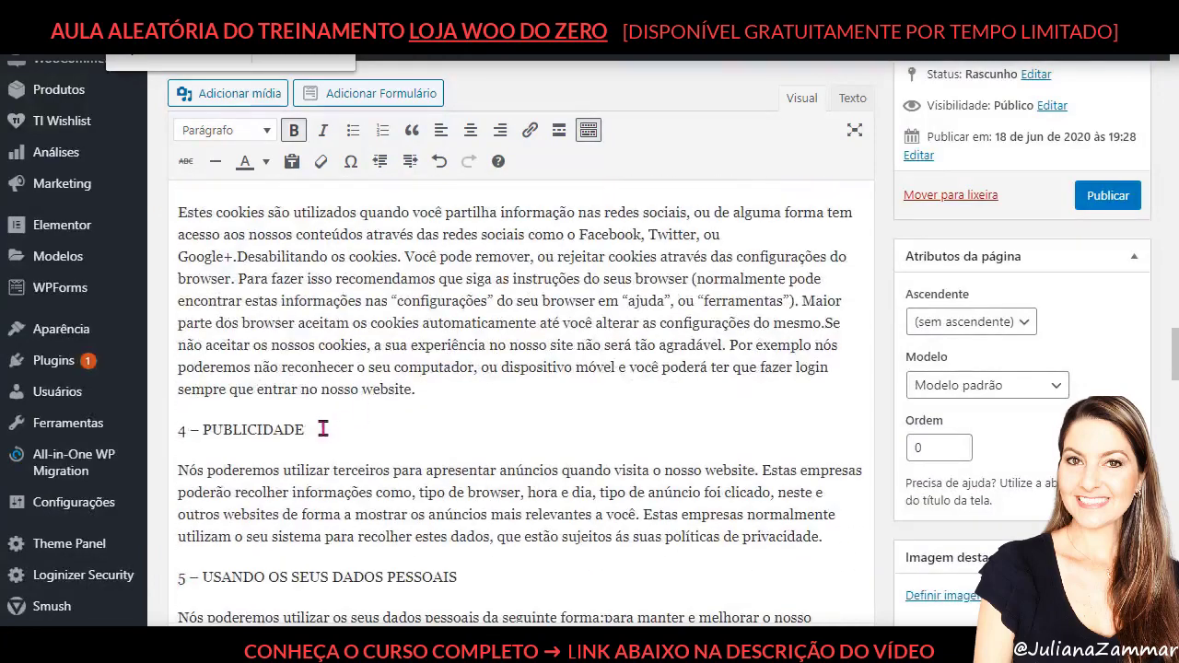
drag(318, 429, 177, 430)
click(295, 133)
scroll(405, 392, down, 4)
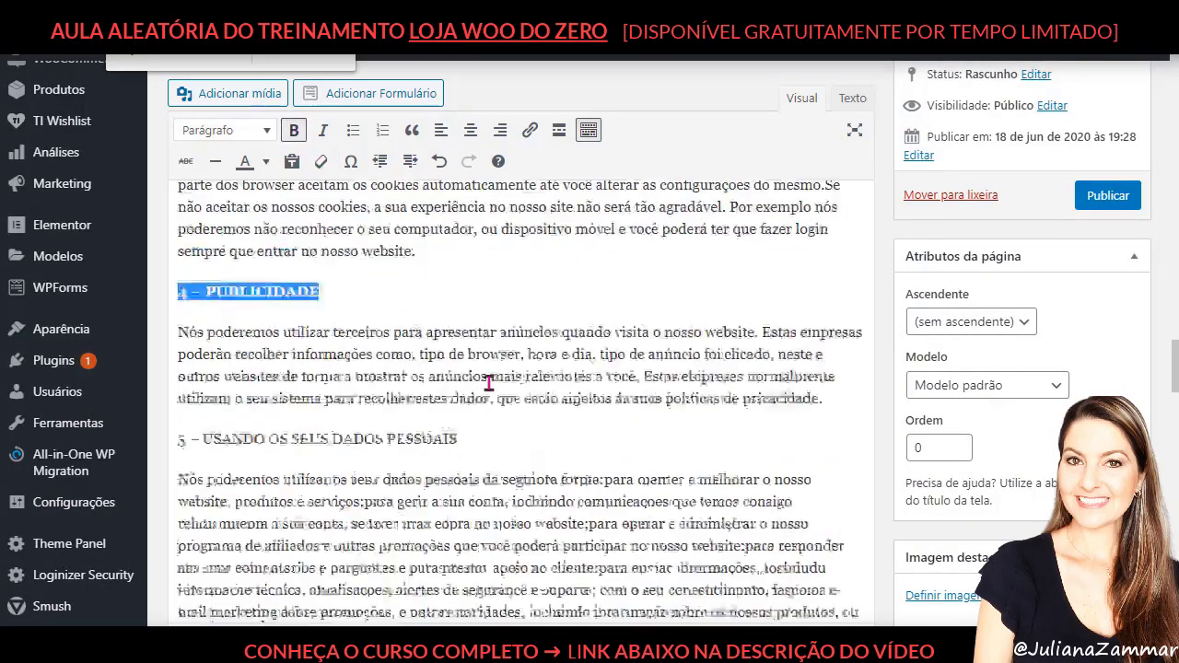
drag(468, 394, 157, 394)
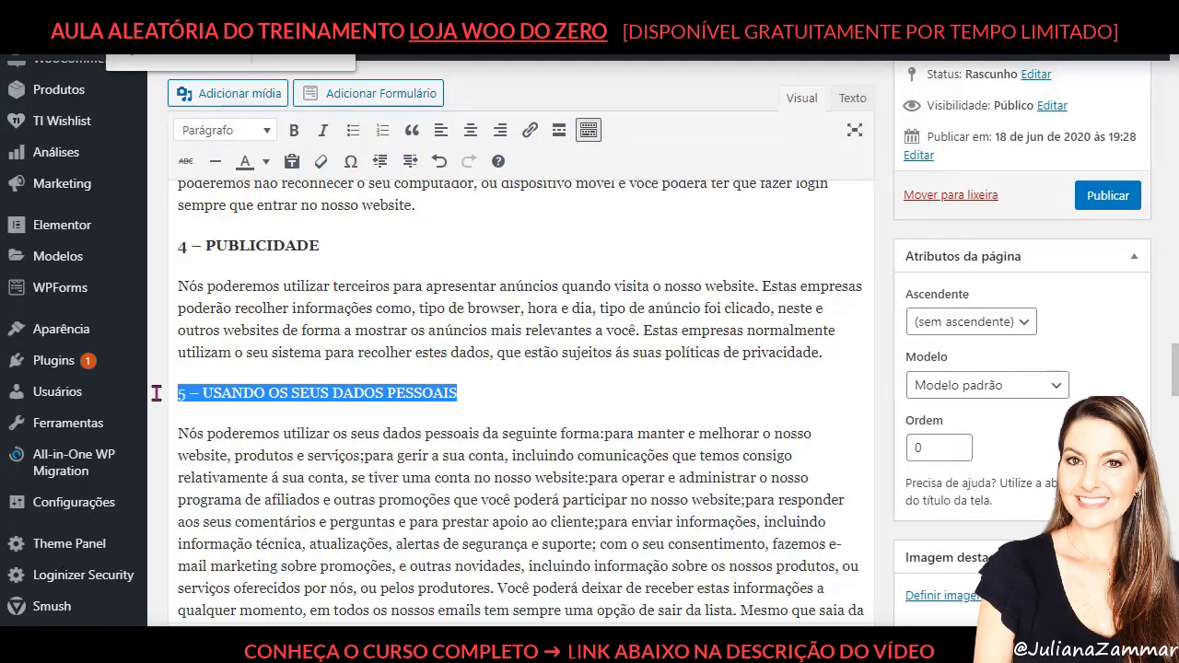
click(294, 130)
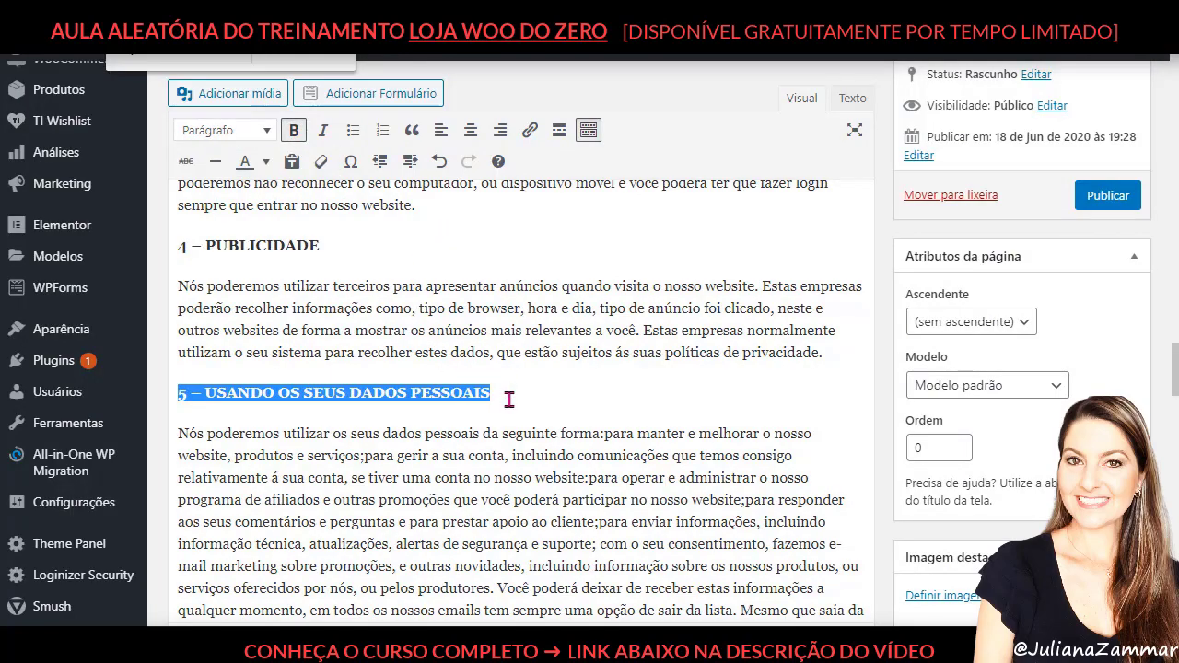
Step: Make the headings "6 – PARTILHAR OS SEUS DADOS PESSOAIS", "7 – WEBSITE DE TERCEIROS" and "8 – CONTEÚDO GERADO PELO UTILIZADOR" bold
scroll(509, 406, down, 8)
drag(481, 438, 177, 443)
click(294, 130)
scroll(442, 420, down, 4)
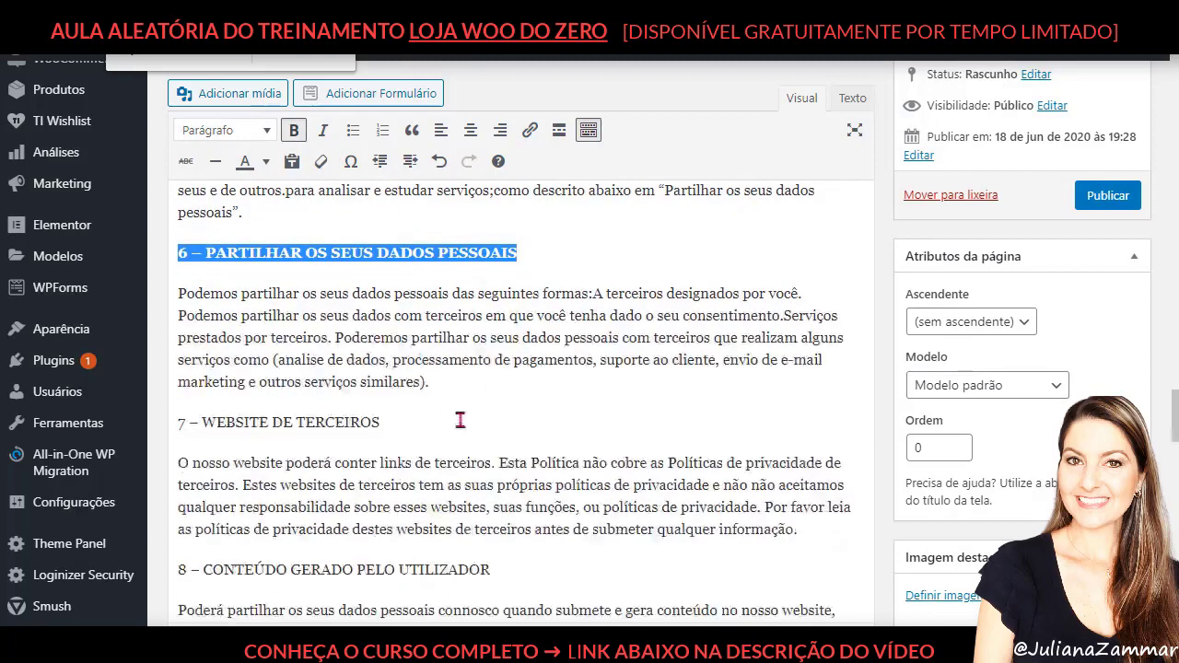
drag(381, 422, 179, 423)
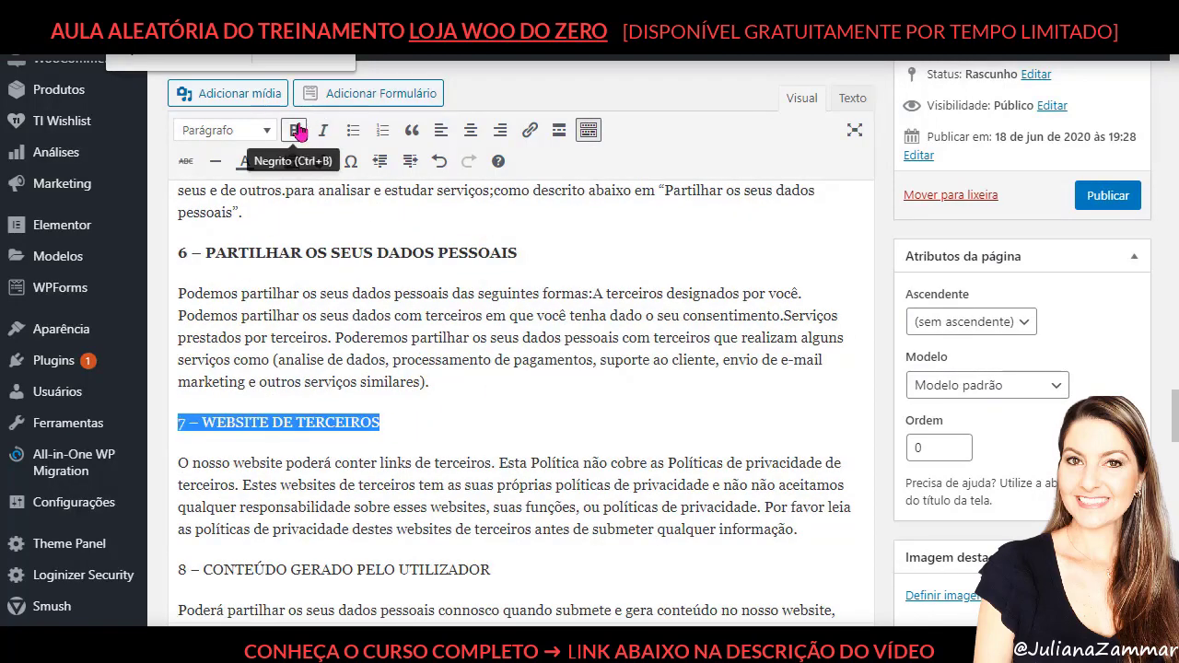
click(294, 130)
scroll(482, 334, down, 4)
drag(494, 385, 178, 386)
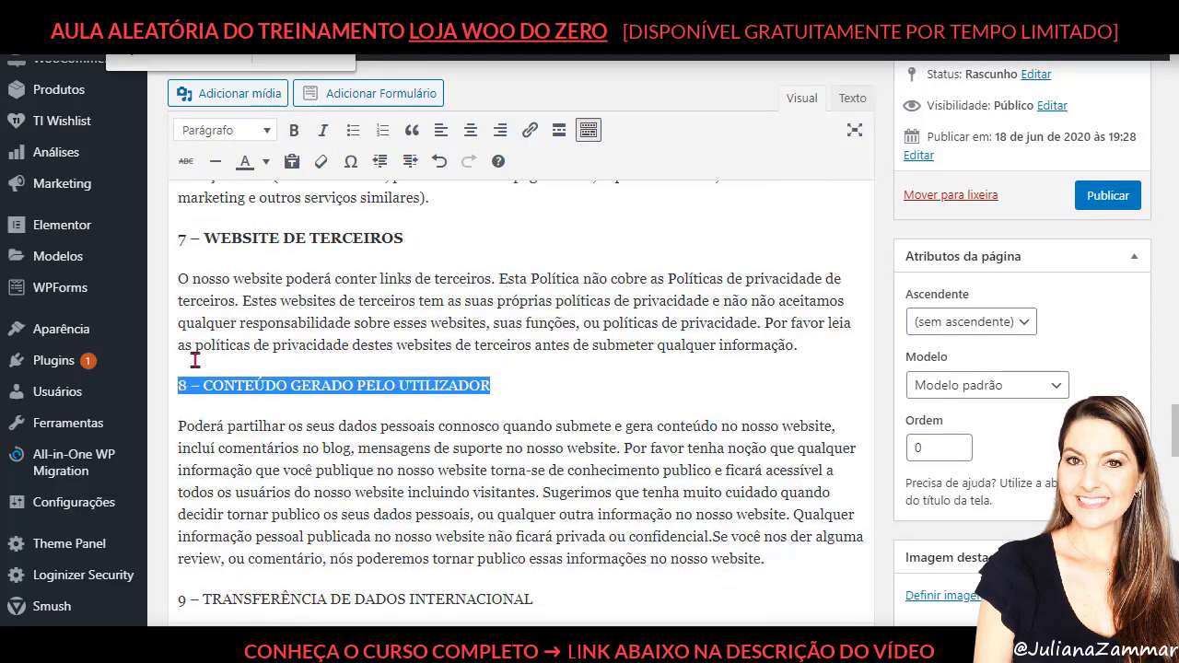
click(294, 129)
Step: Make the headings from "9 – TRANSFERÊNCIA DE DADOS INTERNACIONAL" through "14 – QUEIXAS" bold
scroll(511, 428, down, 4)
drag(557, 417, 149, 417)
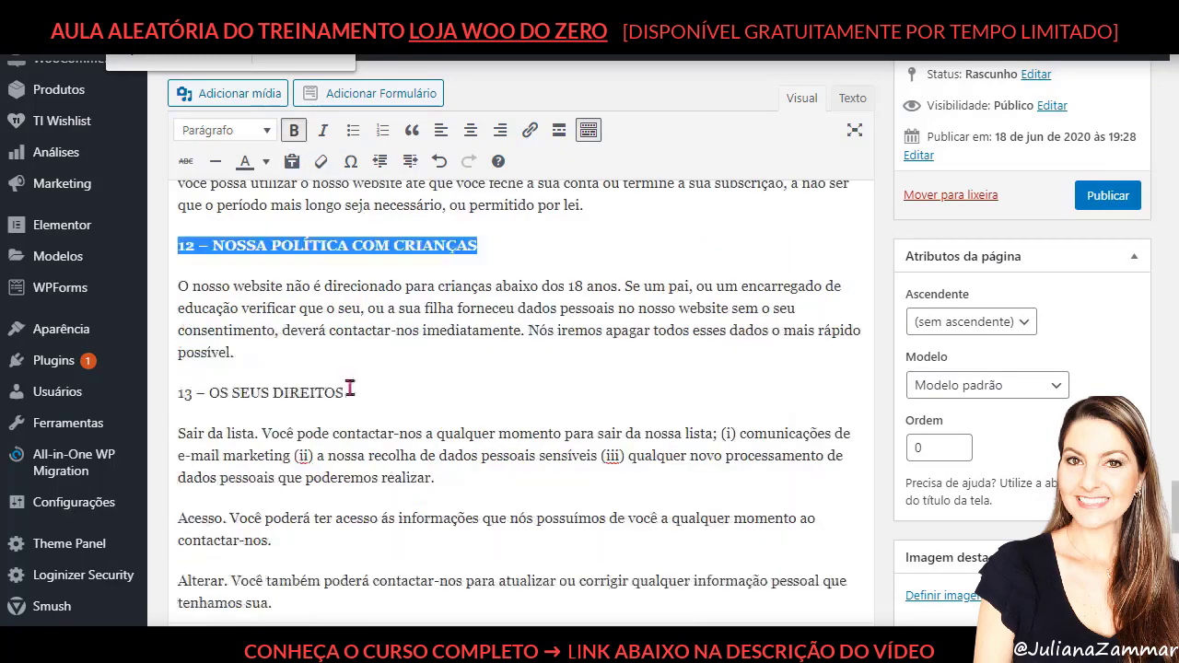
drag(344, 393, 158, 393)
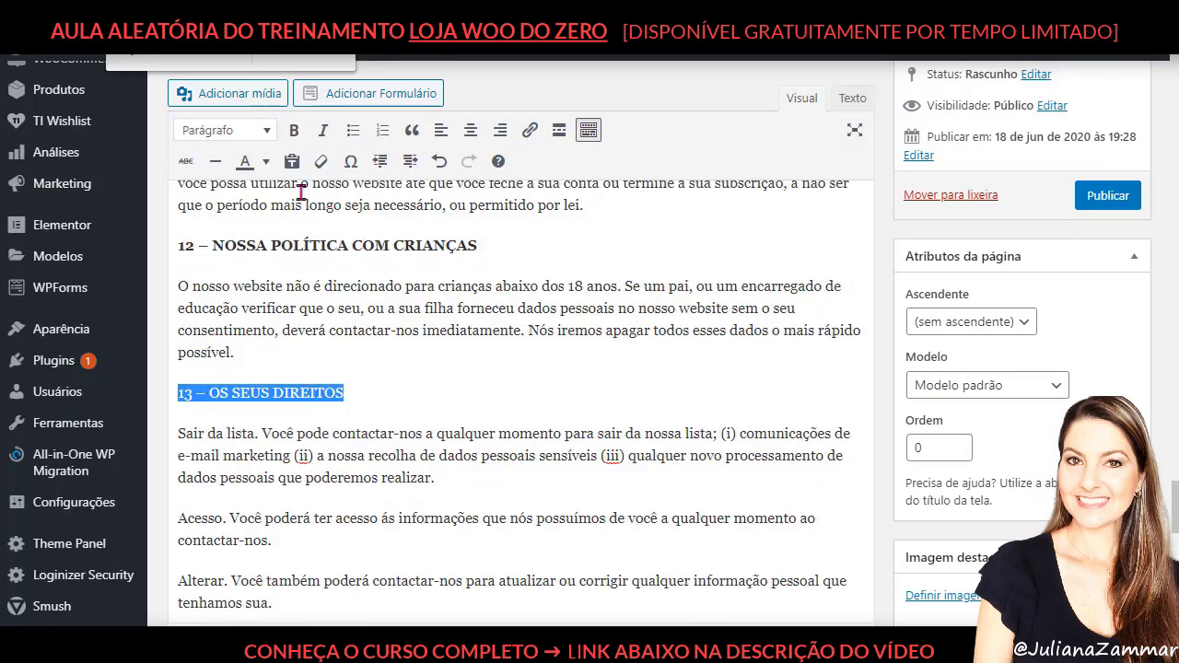
click(294, 130)
scroll(388, 376, down, 10)
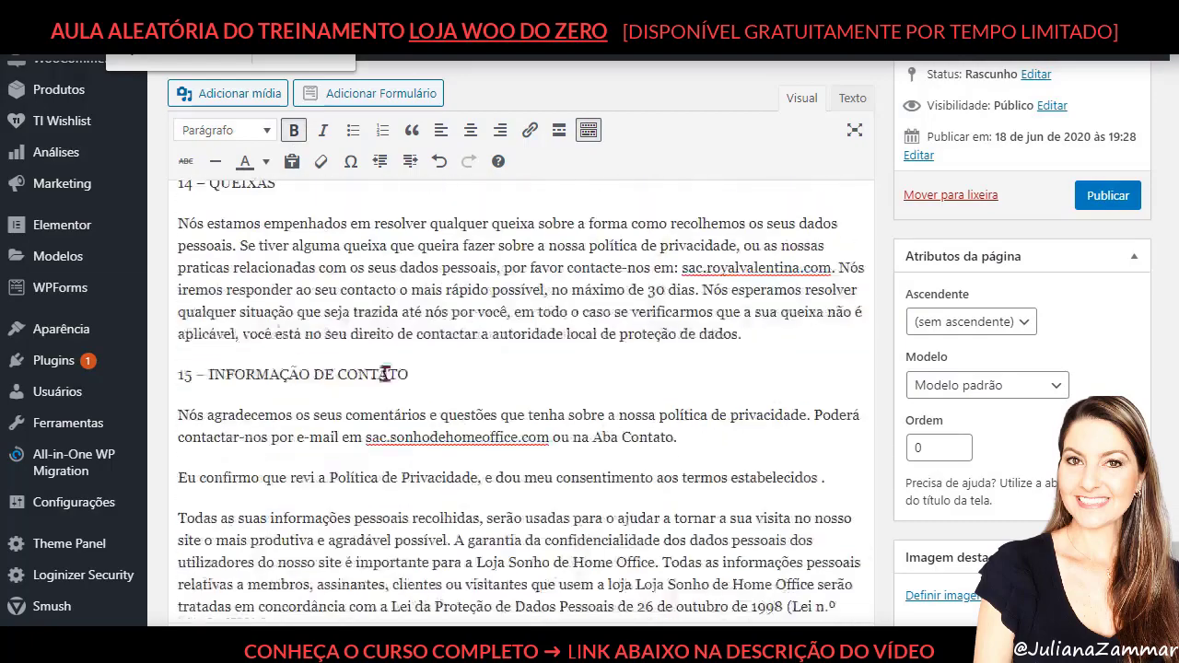
scroll(368, 350, up, 3)
drag(307, 367, 162, 369)
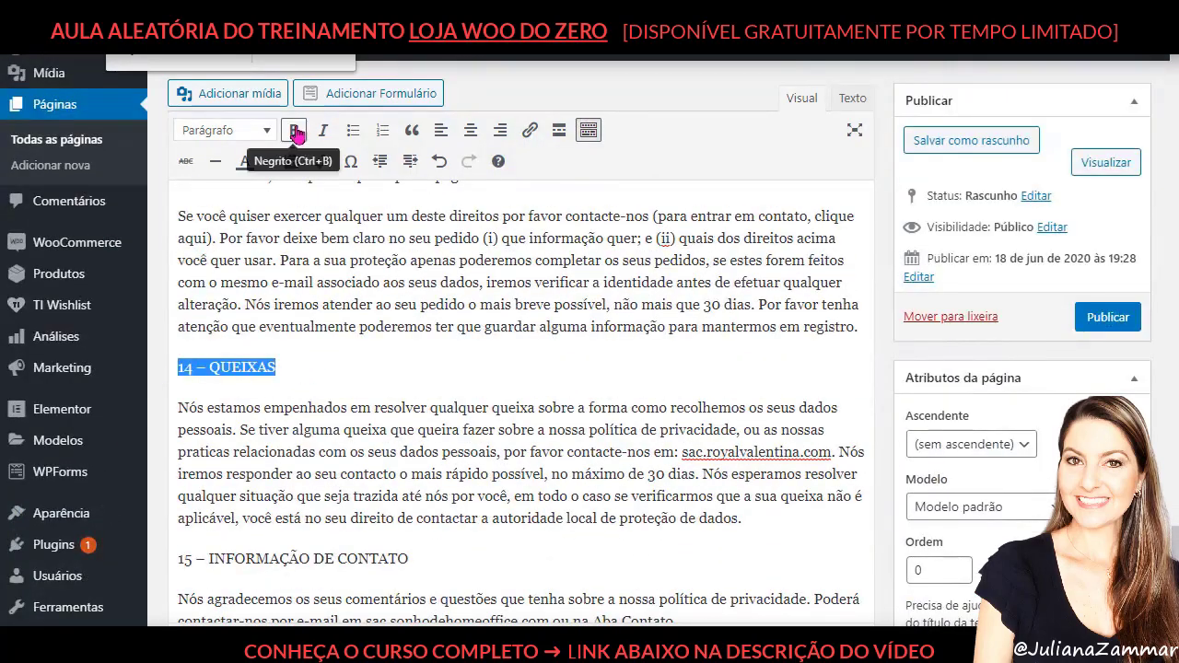
click(296, 133)
Step: Publish the Politica de Privacidade page and open its public view in a new browser tab
click(1087, 318)
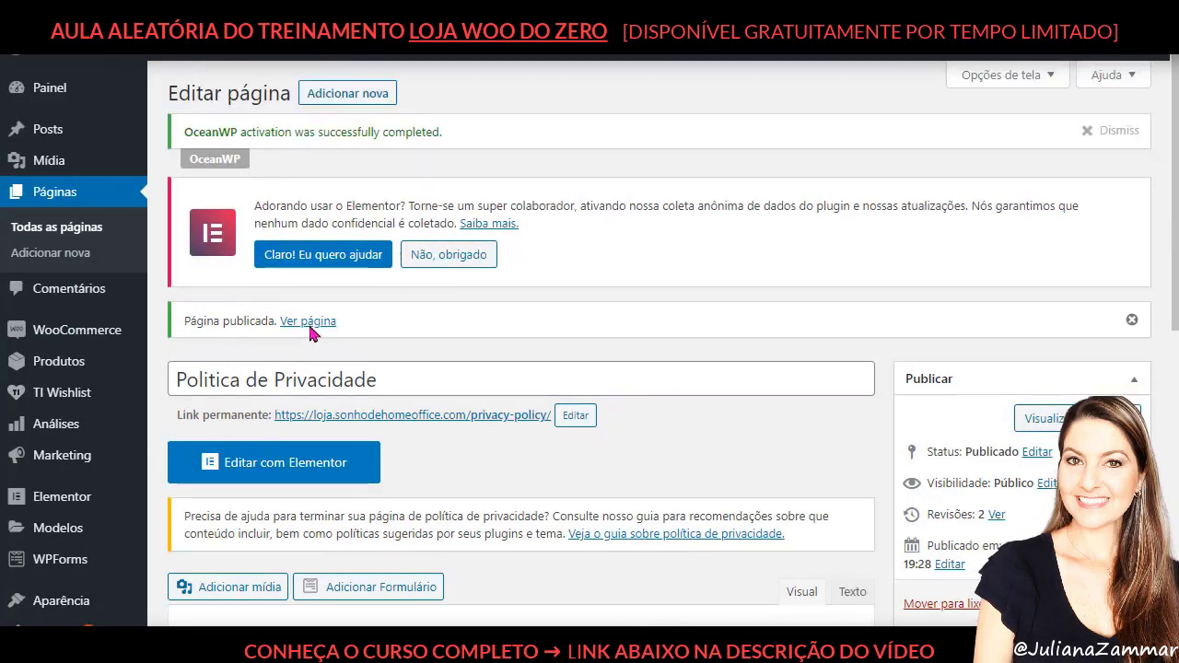
right_click(310, 334)
click(390, 339)
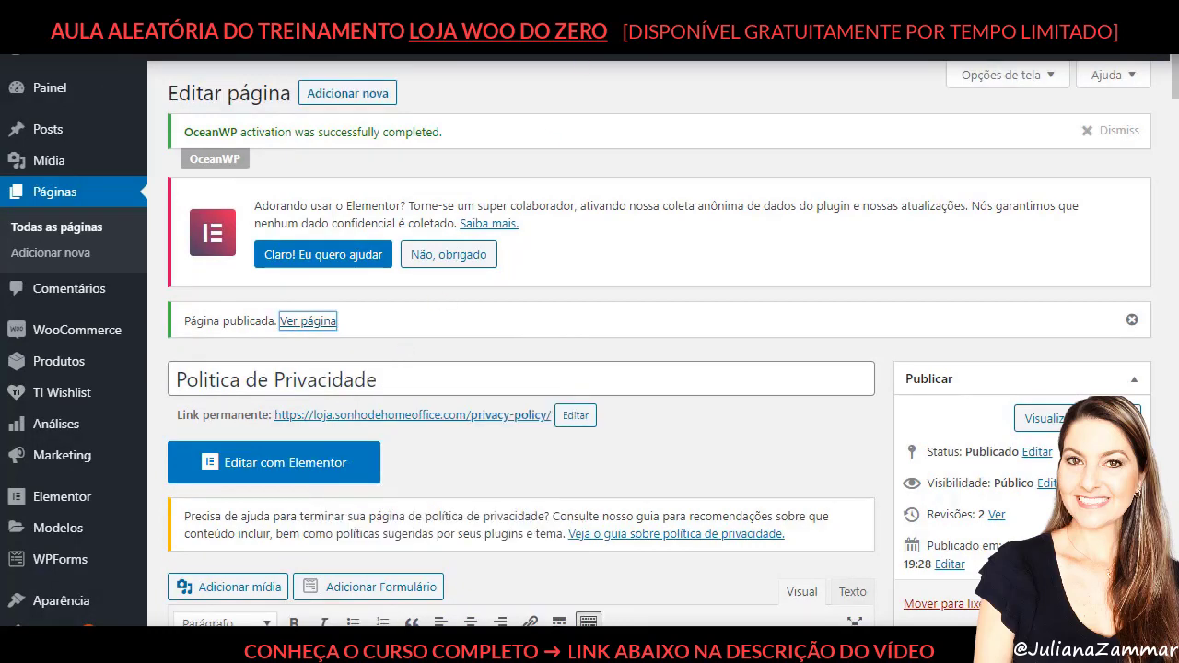
key(ctrl+Tab)
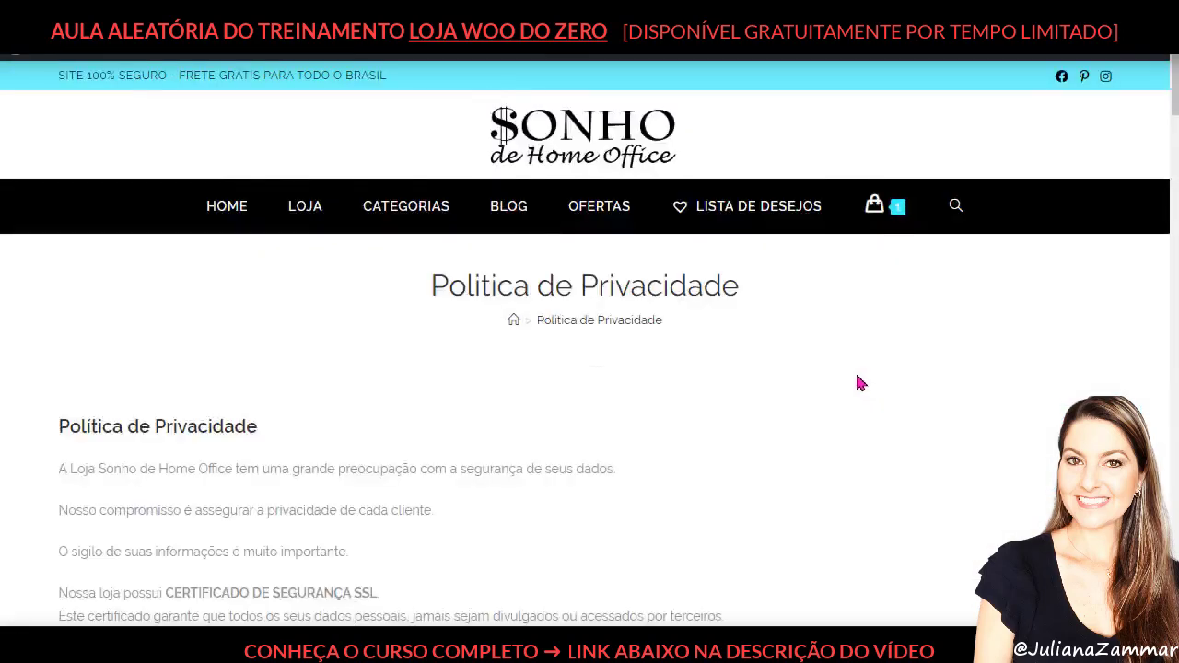
Step: Examine the published policy's text and section headings from the beginning down to section 14
scroll(862, 382, down, 9)
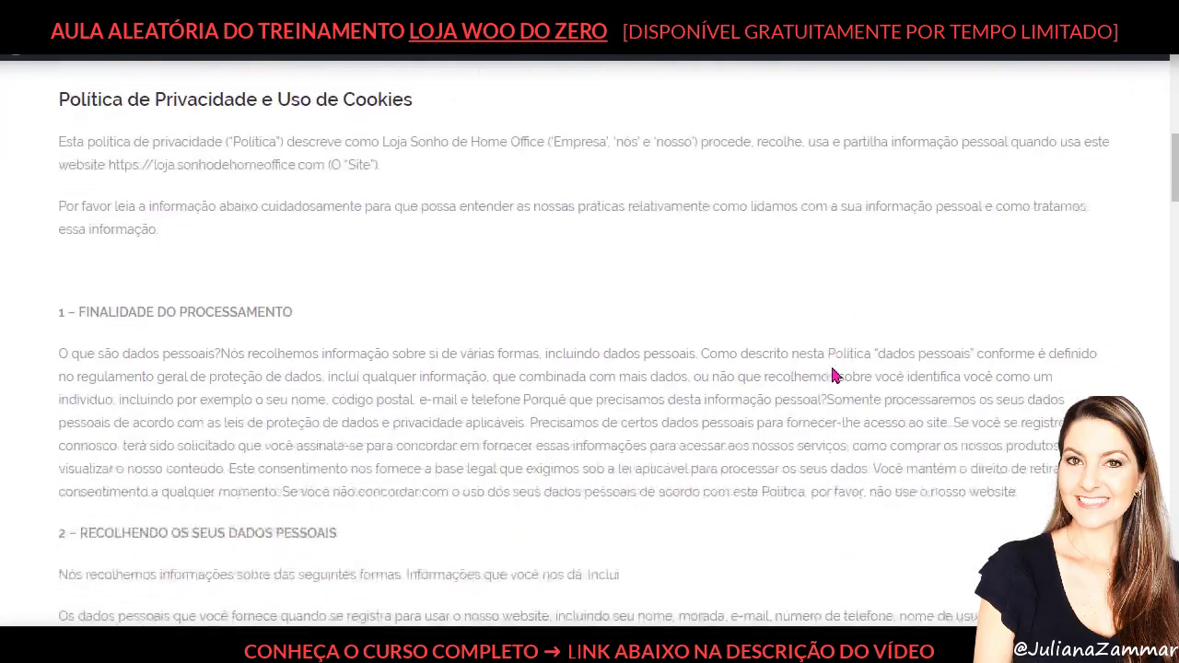
scroll(834, 375, down, 8)
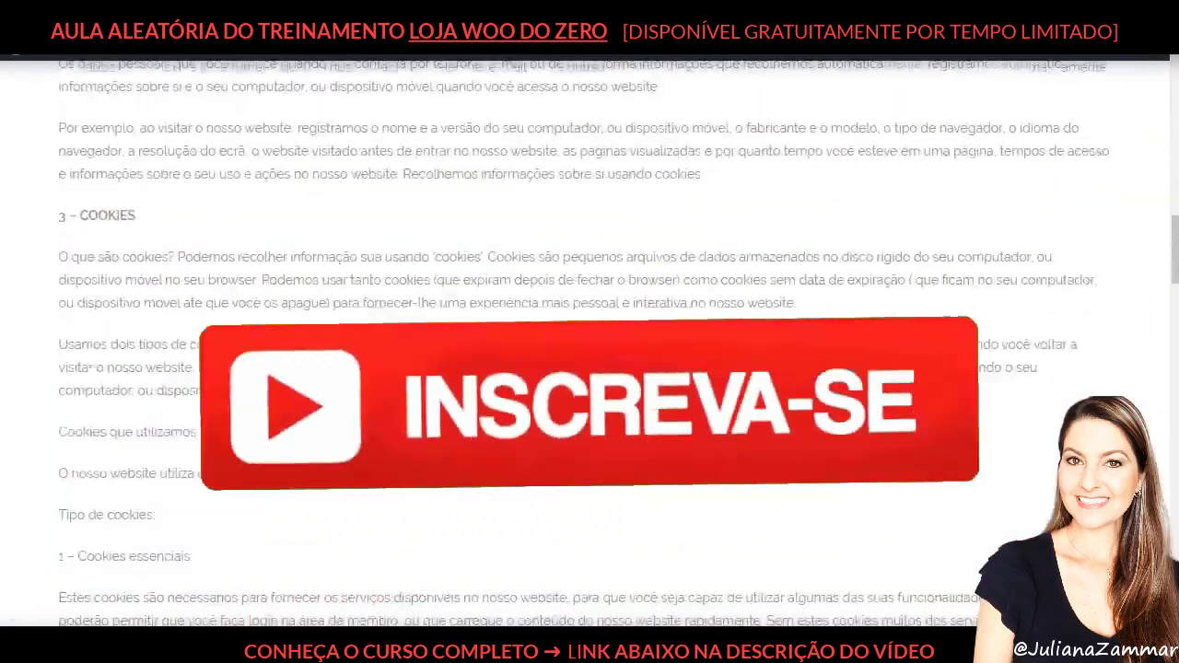
scroll(830, 368, down, 3)
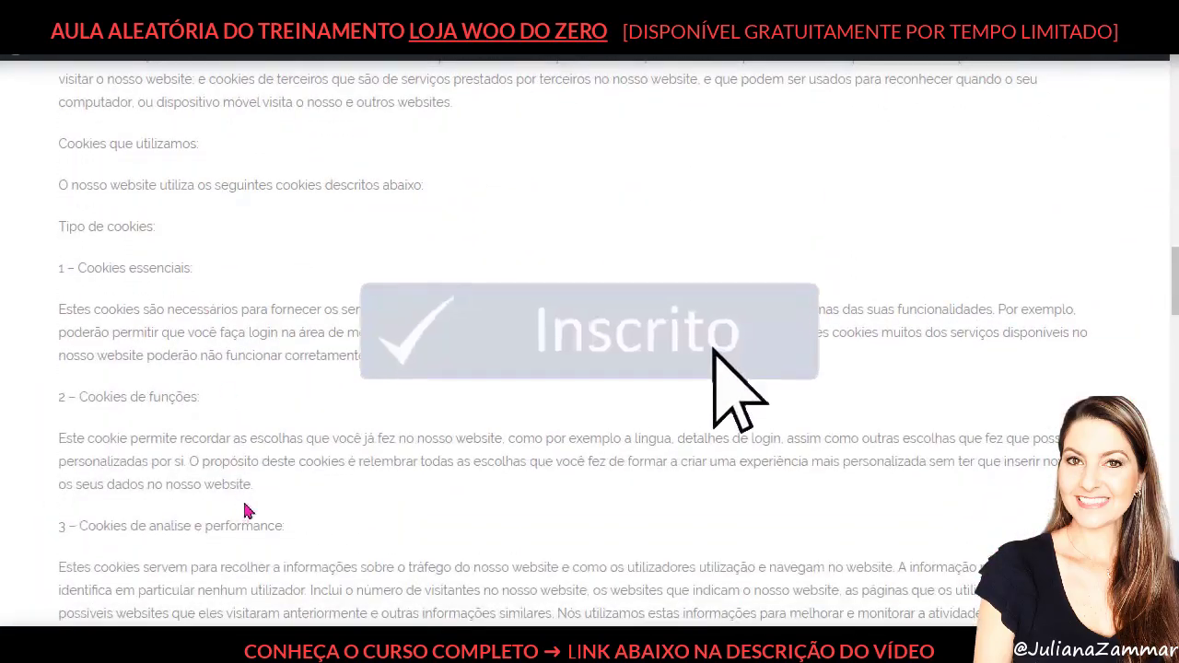
scroll(360, 376, down, 12)
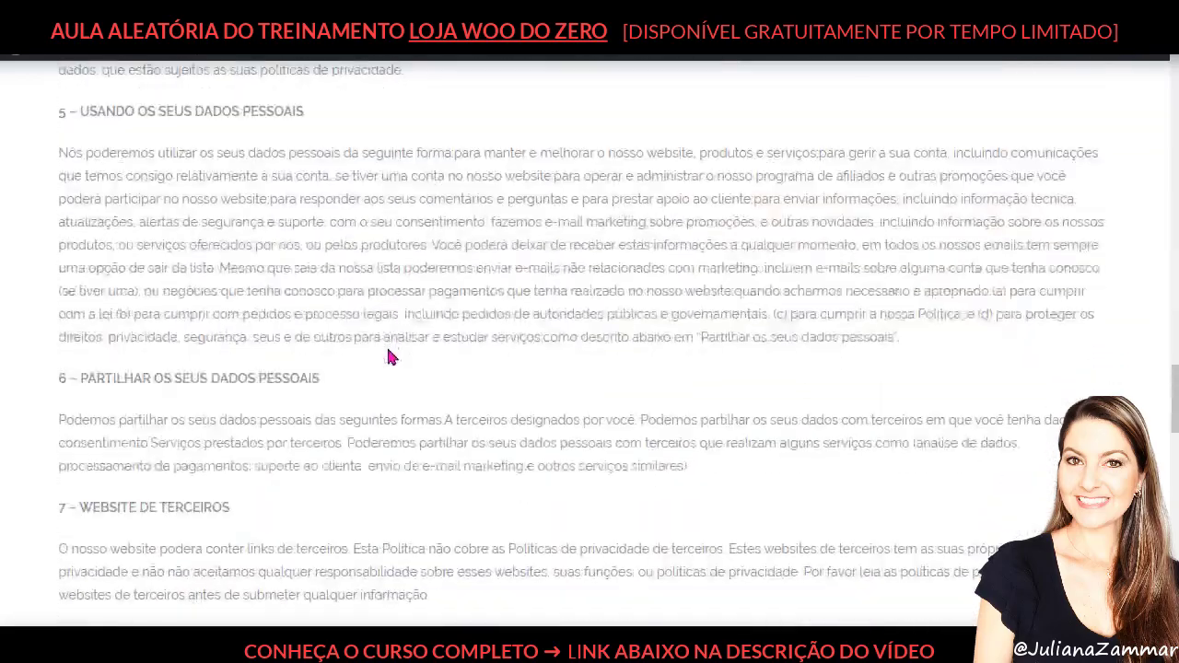
scroll(388, 357, down, 15)
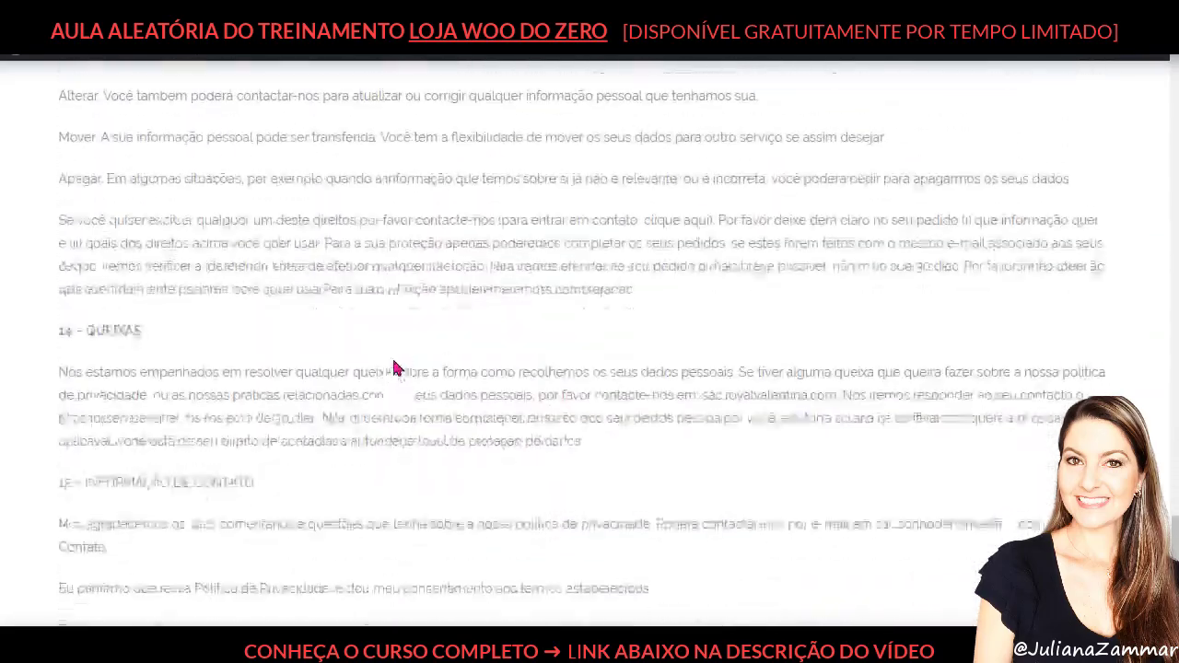
scroll(392, 359, down, 3)
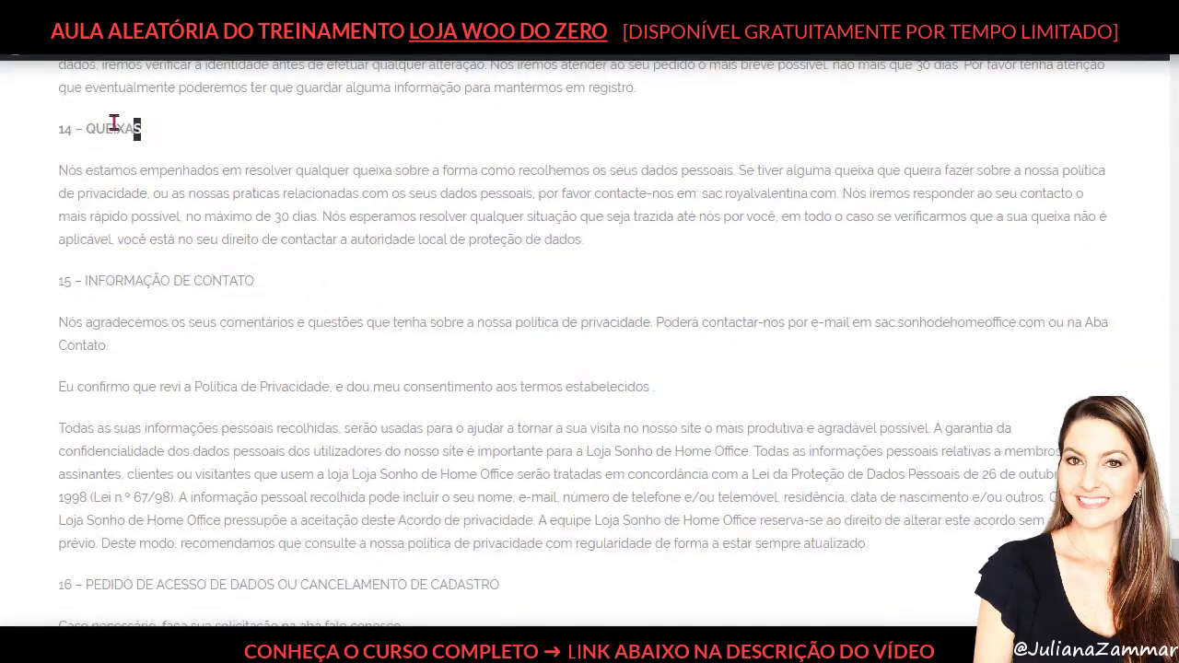
Step: Check the formatting of the "14 – QUEIXAS" and "15 – INFORMAÇÃO DE CONTATO" sections, then review the published page's end and return to its beginning
drag(113, 124, 57, 130)
click(178, 305)
drag(57, 291, 282, 292)
click(284, 292)
drag(321, 170, 376, 171)
click(402, 153)
scroll(682, 253, down, 5)
scroll(709, 294, up, 1)
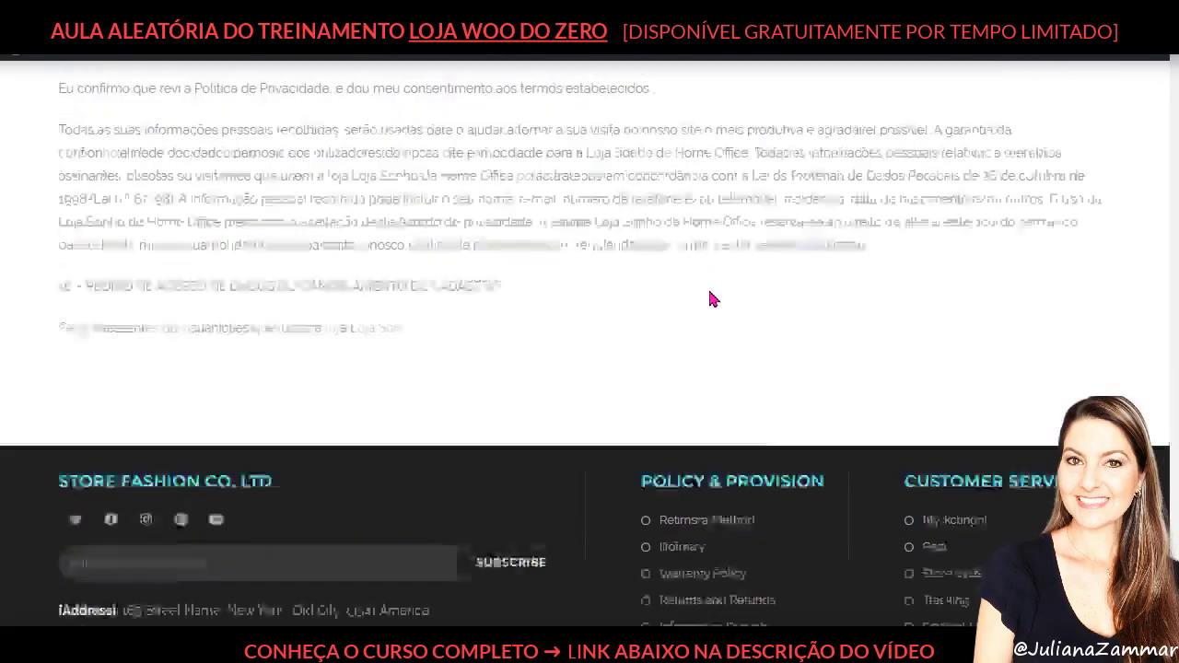
scroll(728, 350, up, 15)
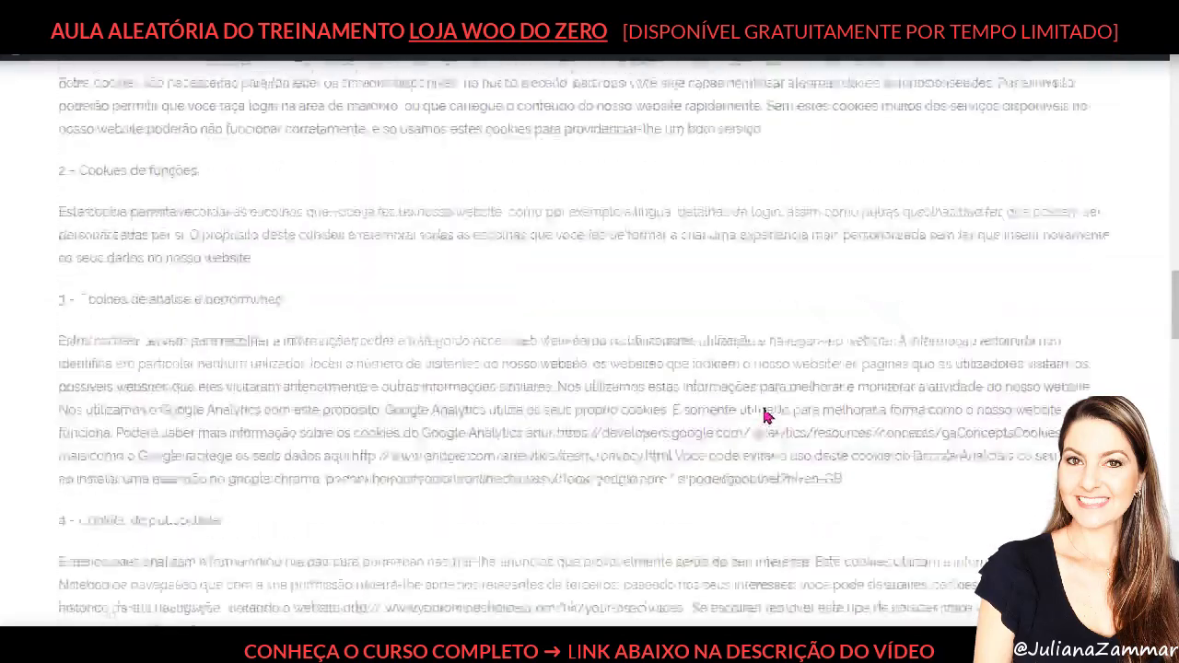
scroll(764, 417, up, 15)
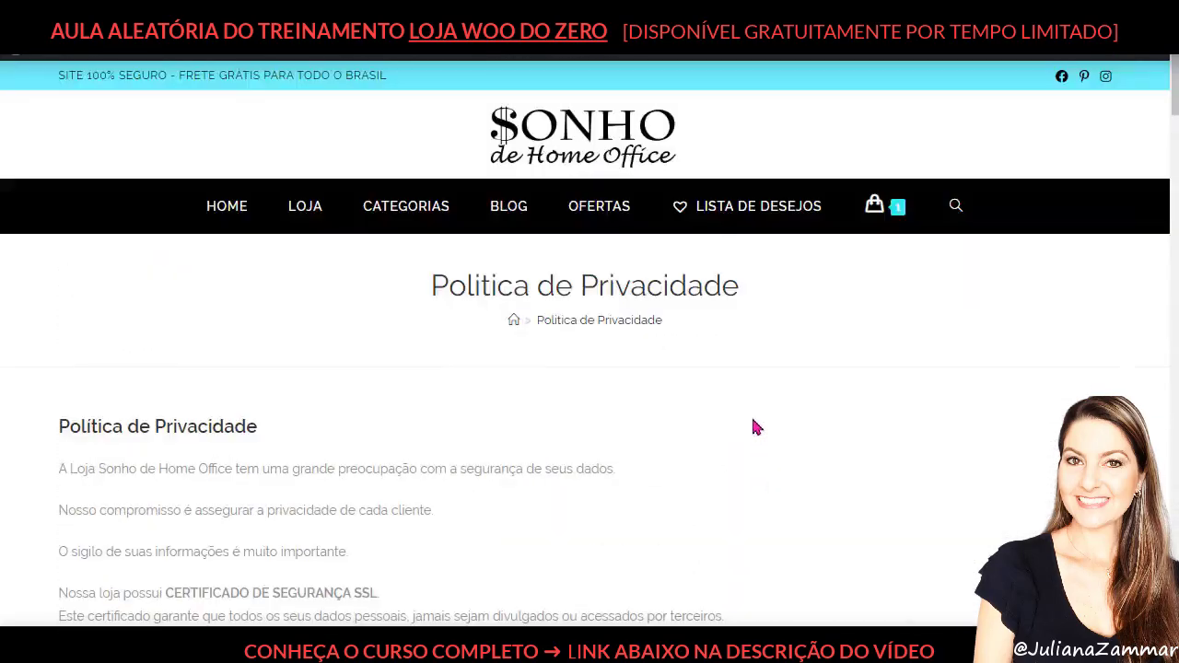